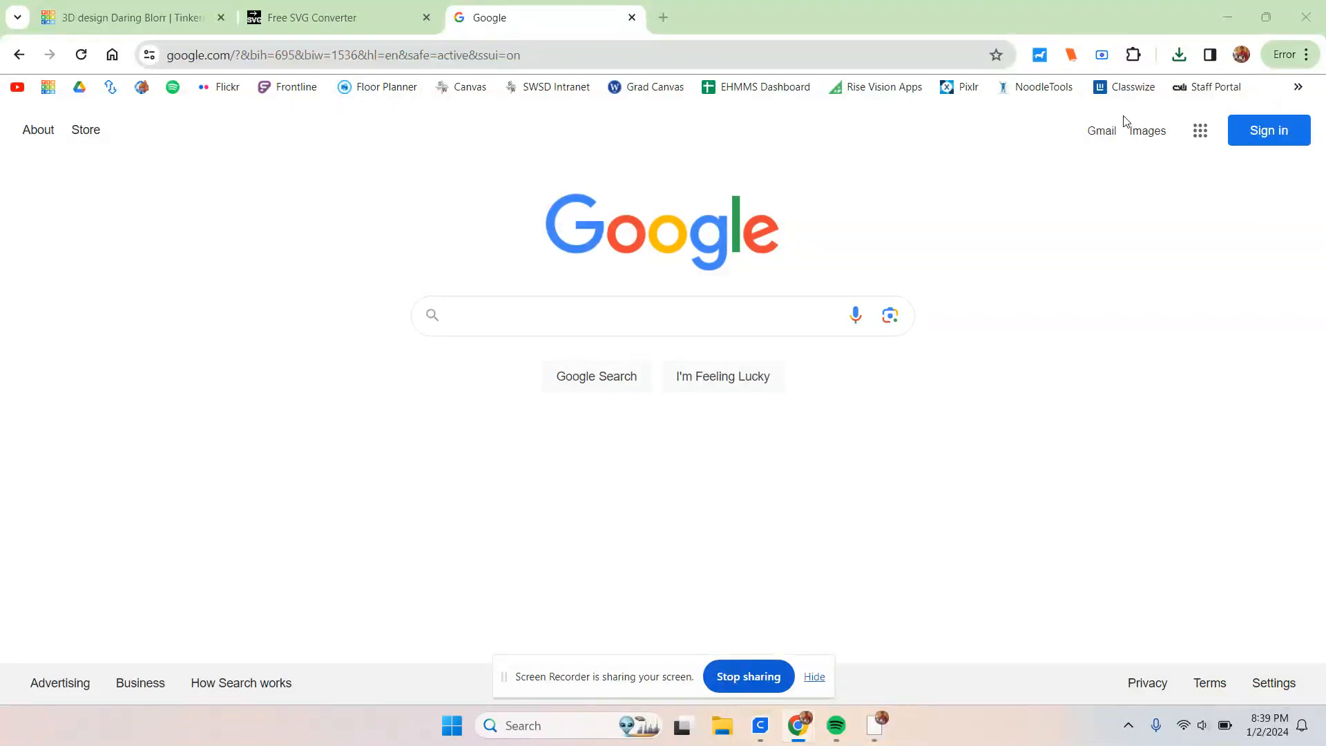
- Search Google Images for "silhouette" and look through the results
click(1140, 132)
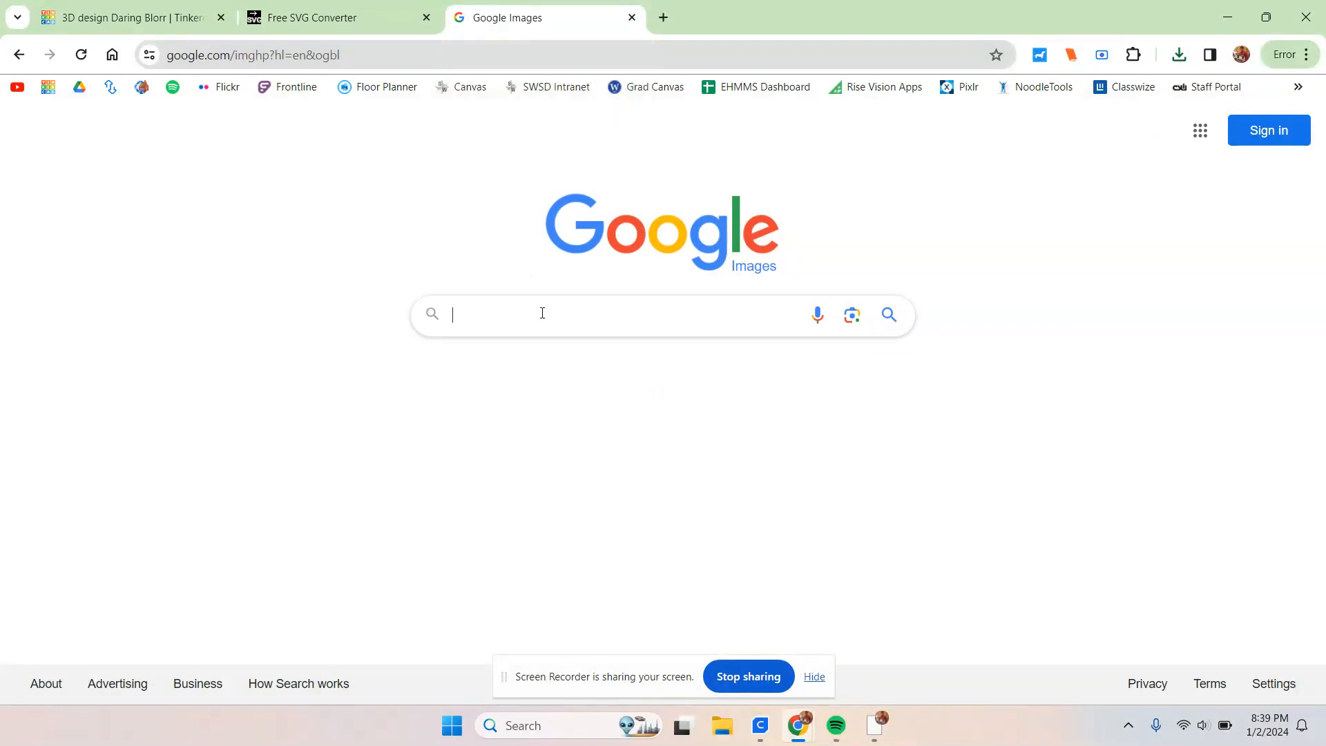
text(sil)
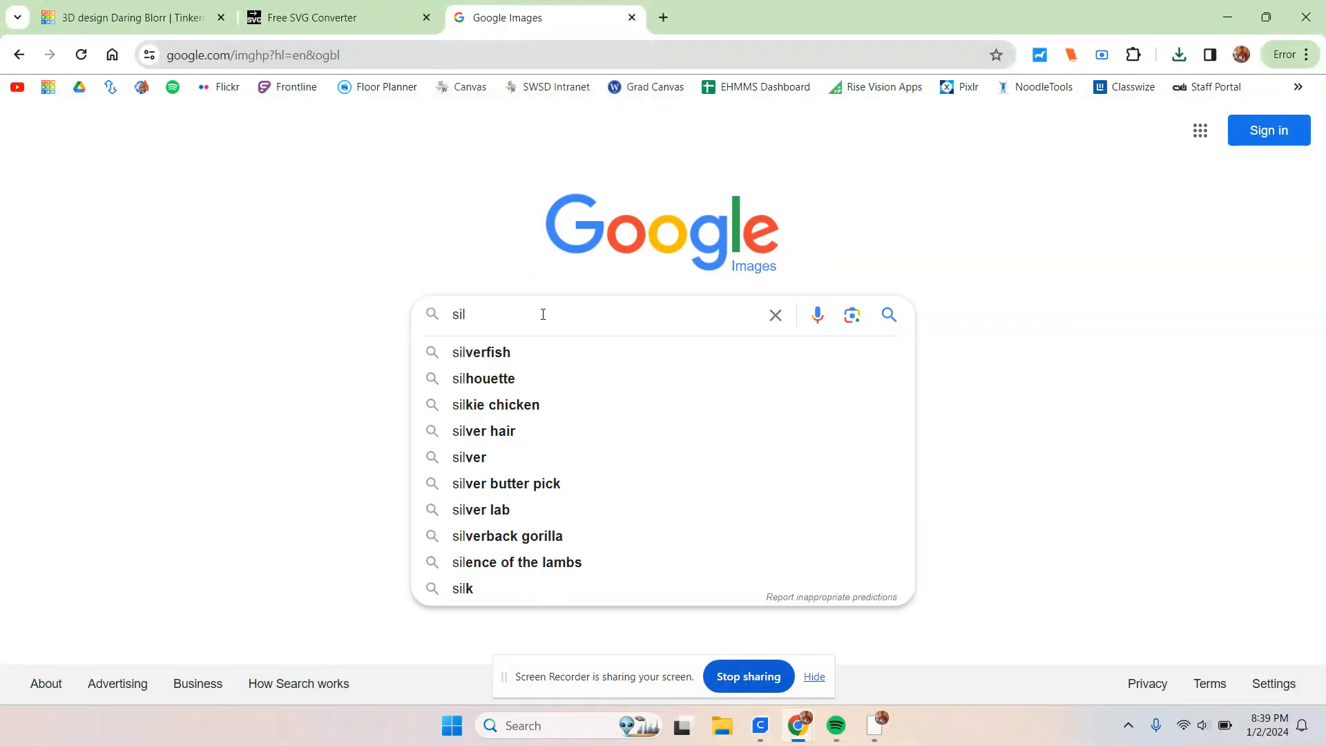
text(h)
click(529, 350)
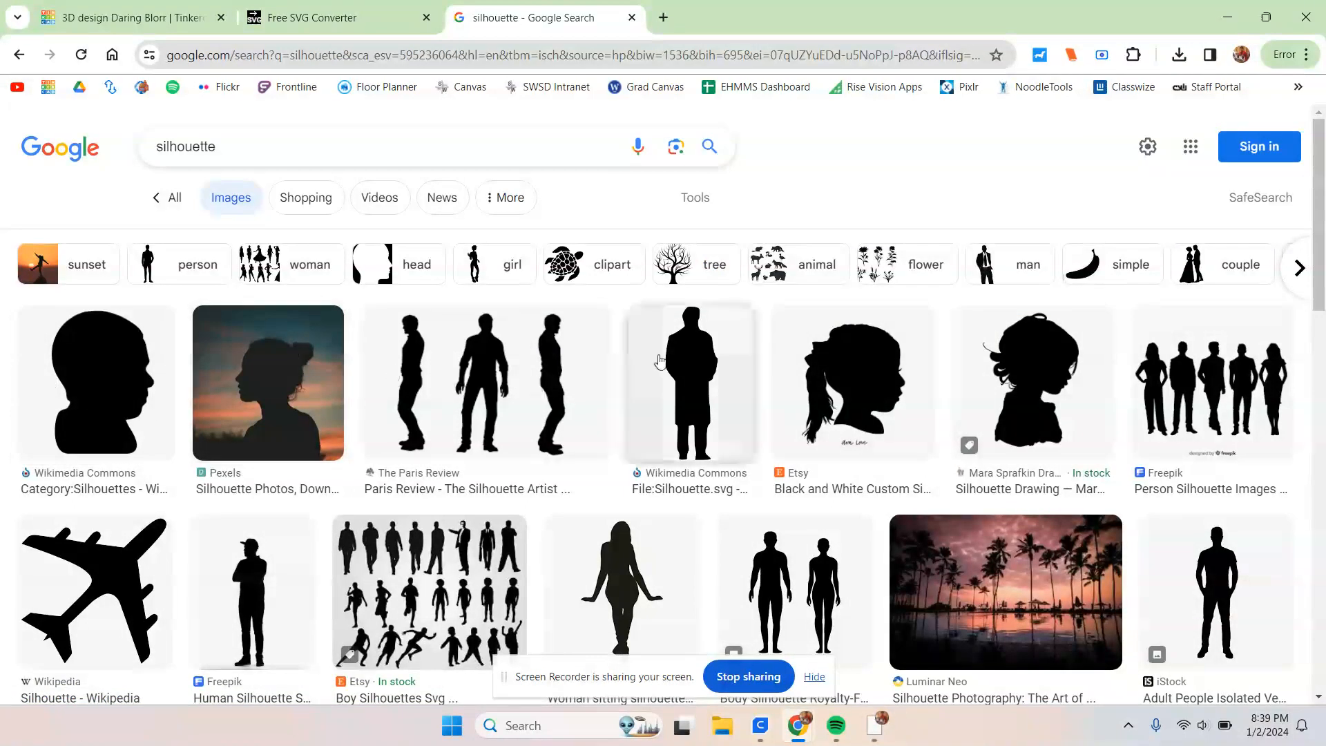
scroll(522, 371, down, 6)
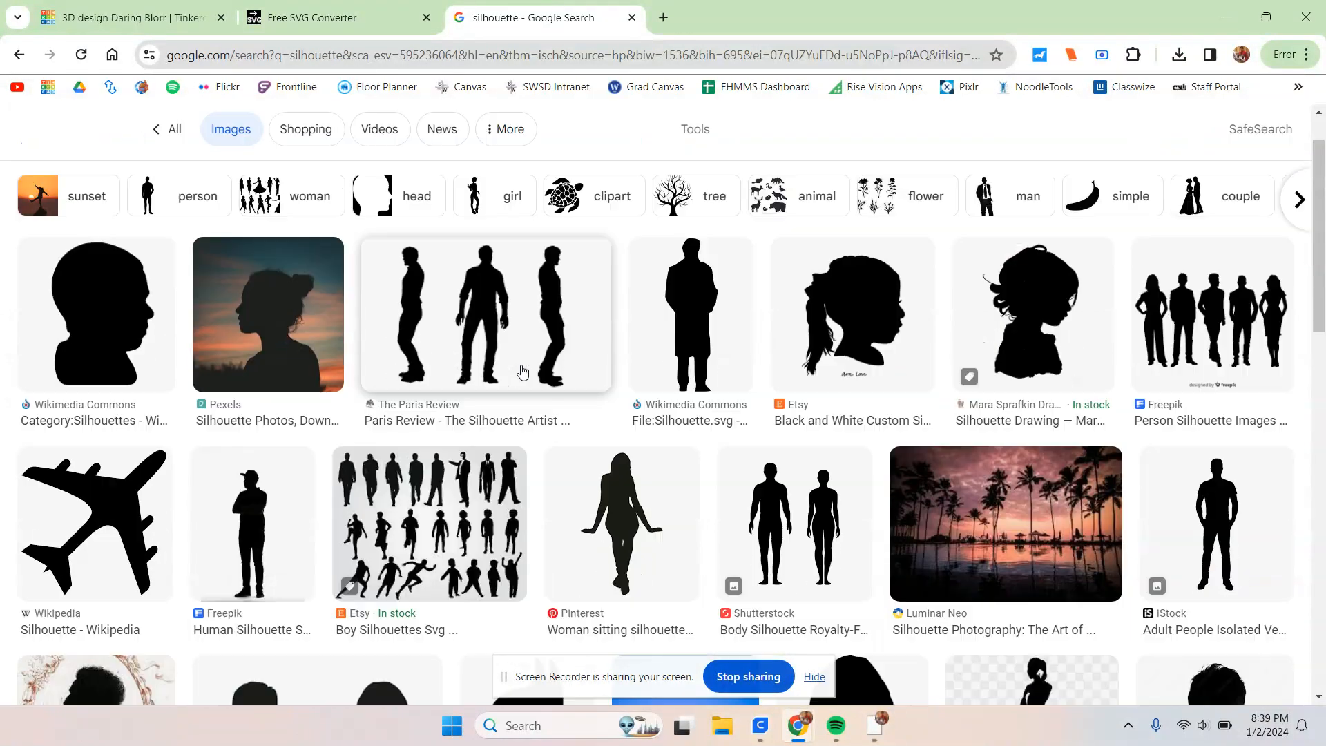
scroll(521, 371, down, 9)
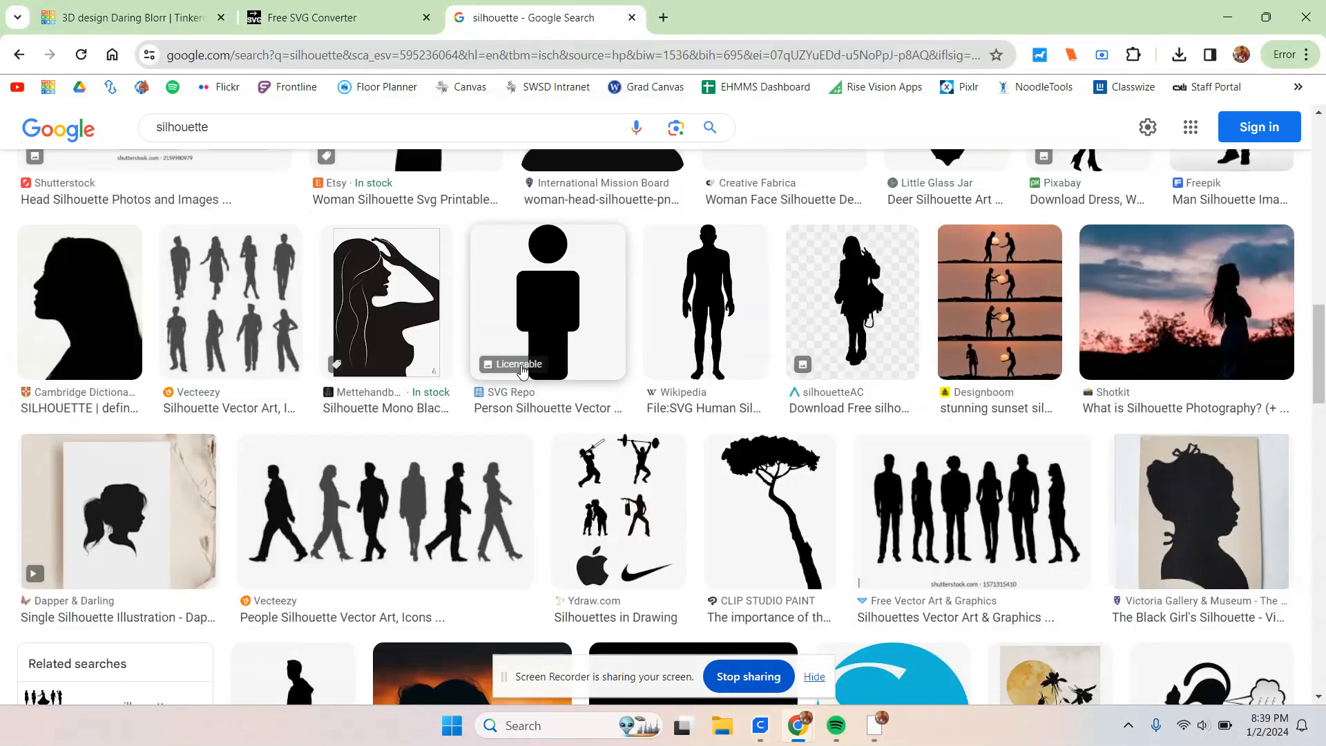
scroll(522, 372, up, 15)
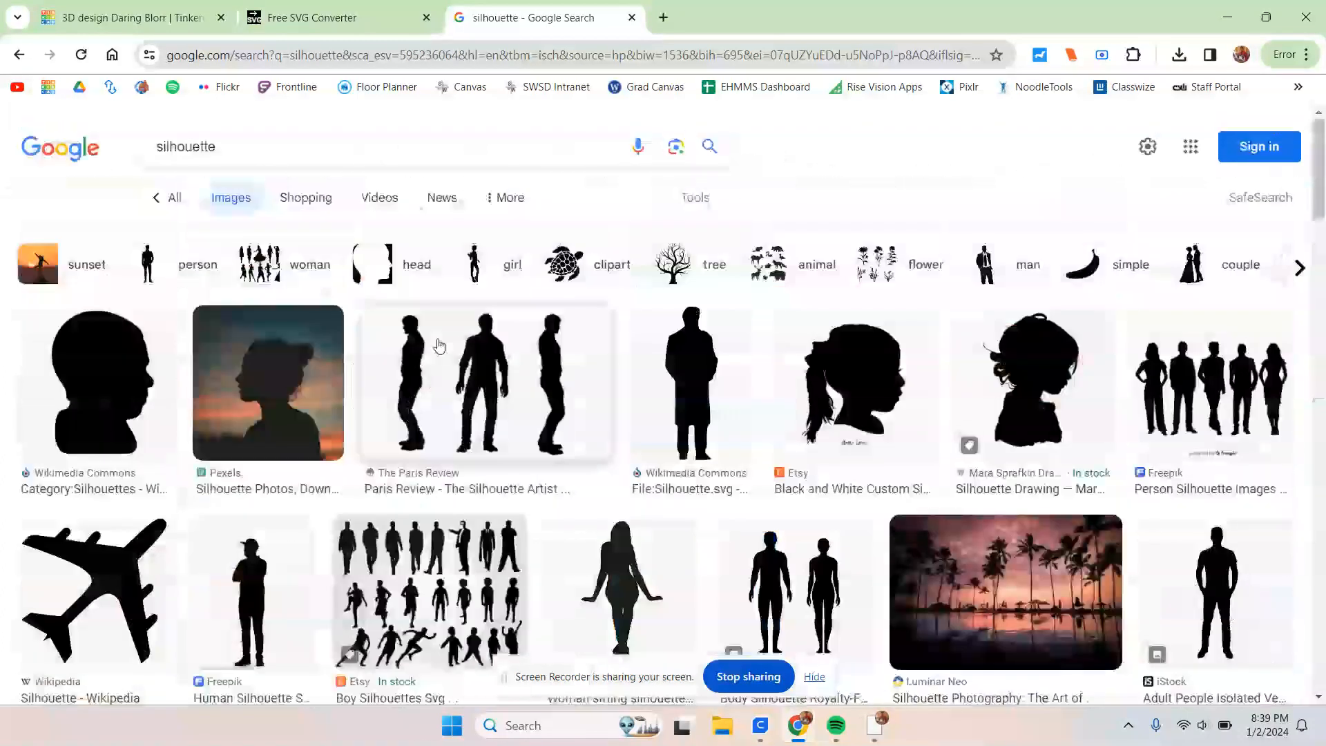
- Refine the image search to "football silhouette"
click(158, 147)
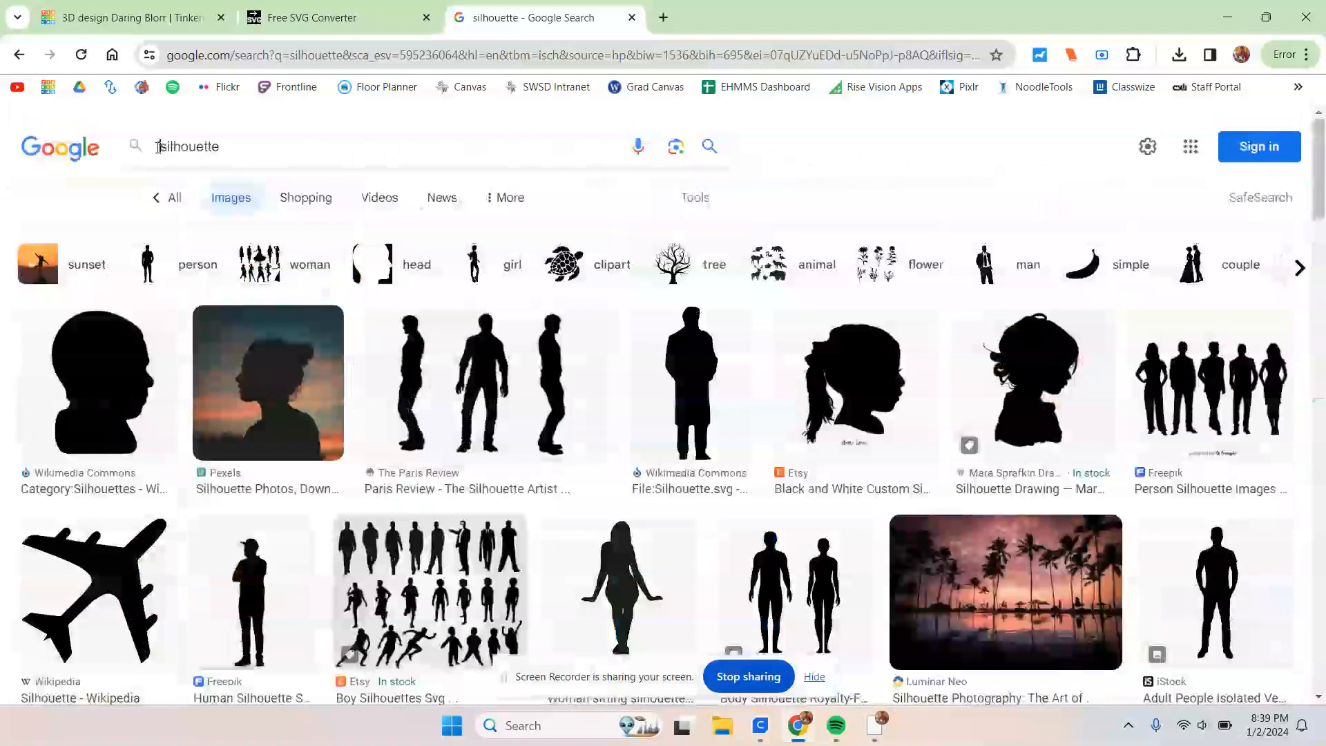
text(football)
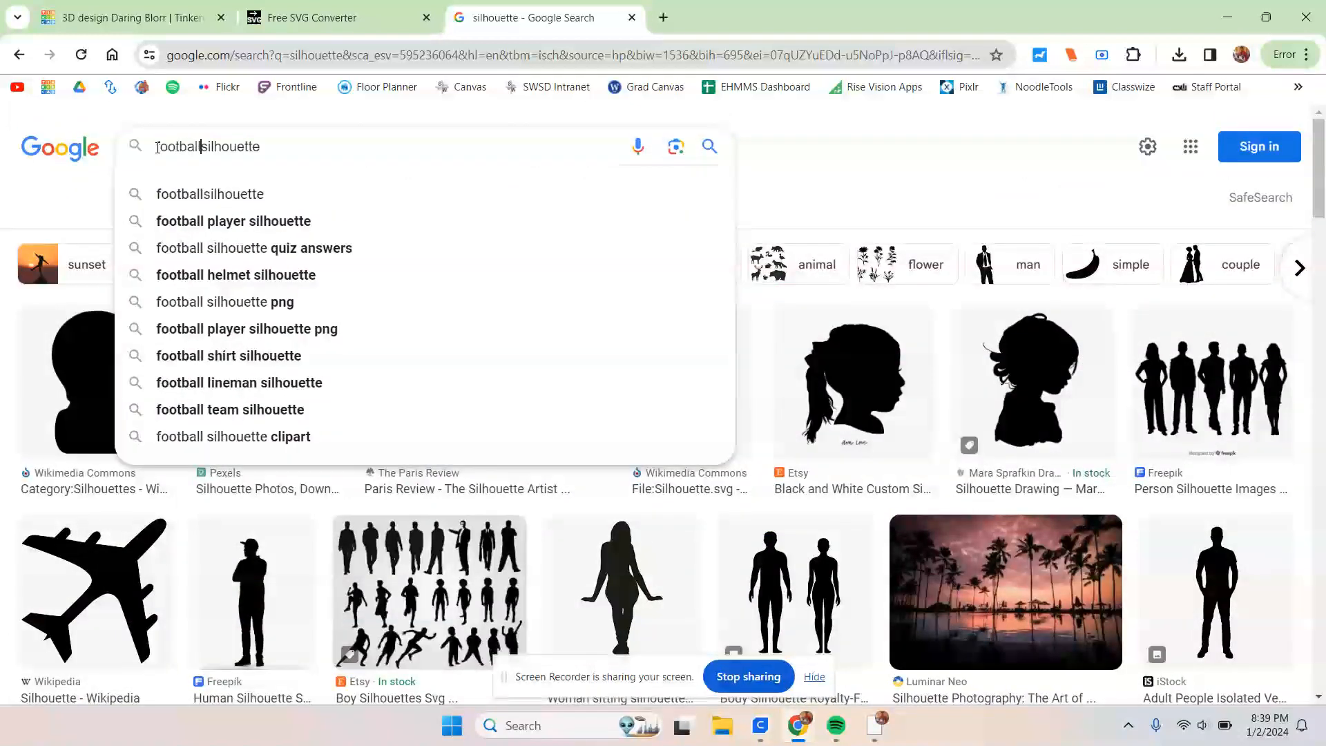
key(Return)
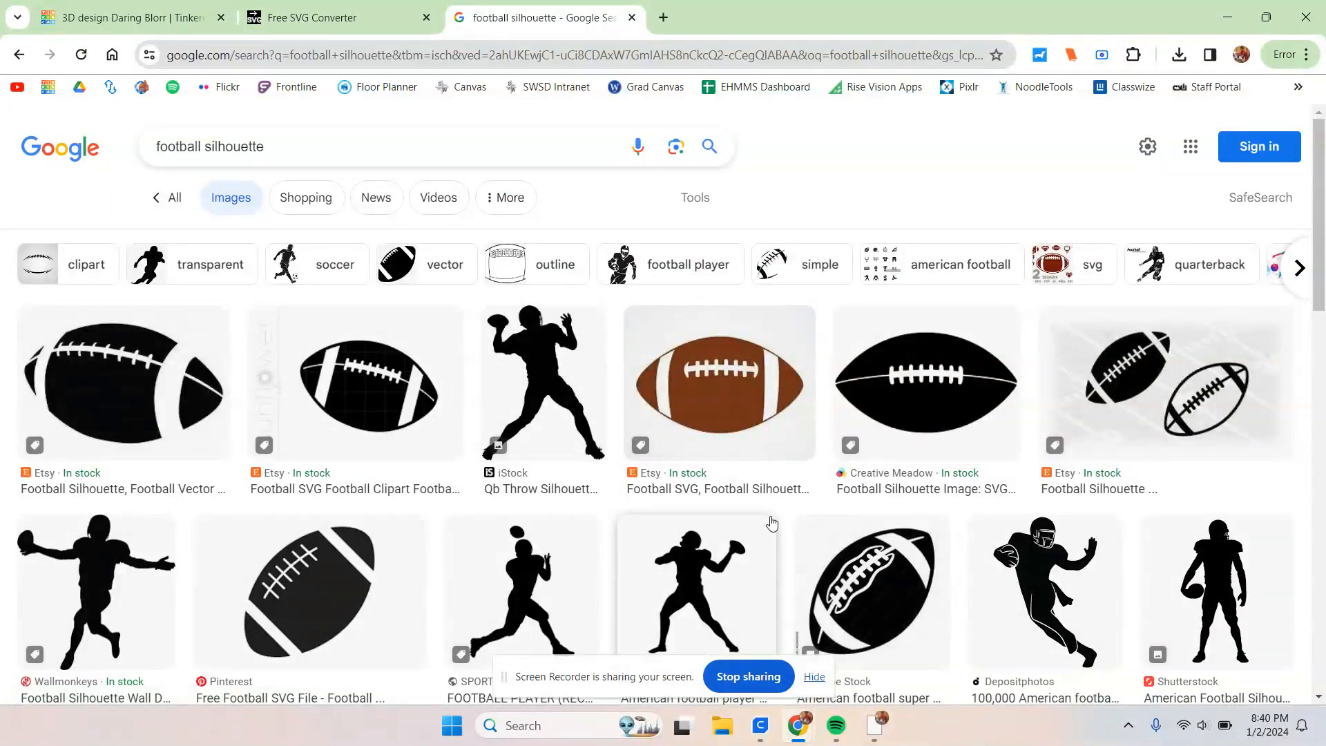
- Search images for "football" alone for comparison and return to the football silhouette results
double_click(208, 149)
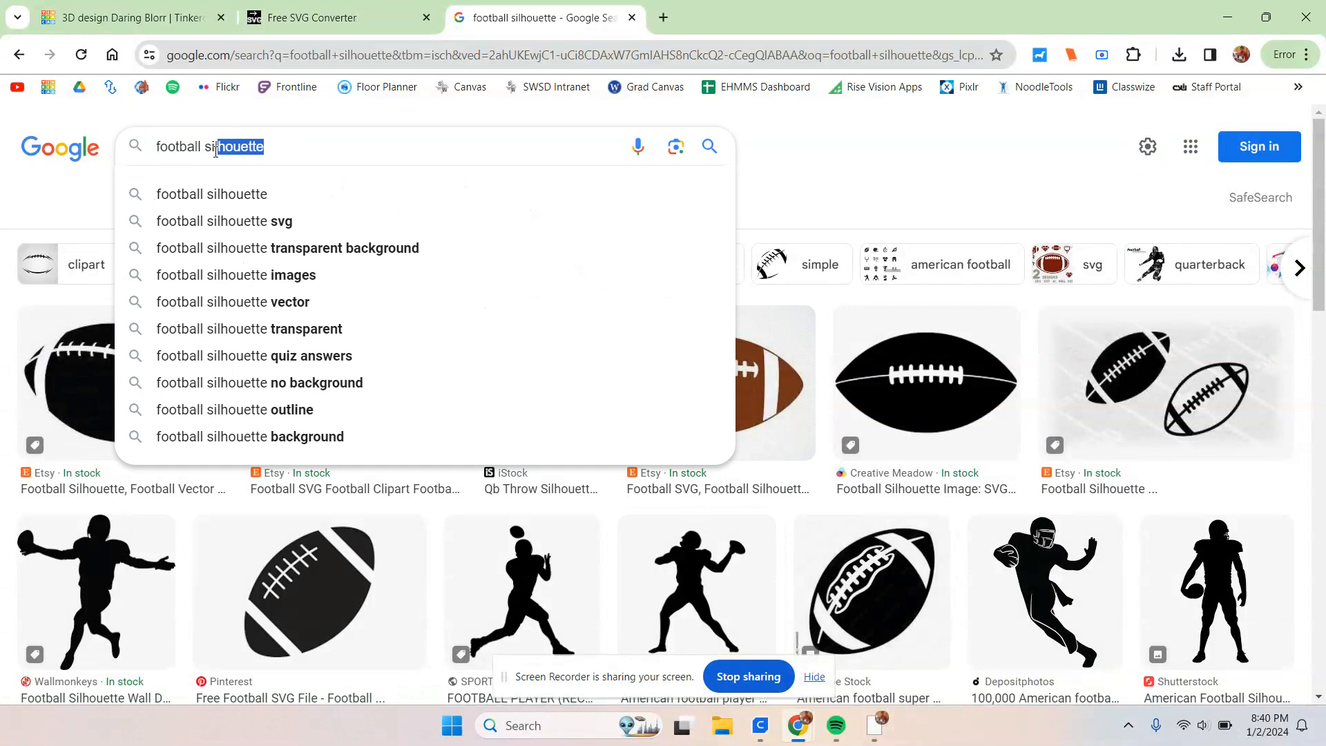
key(BackSpace)
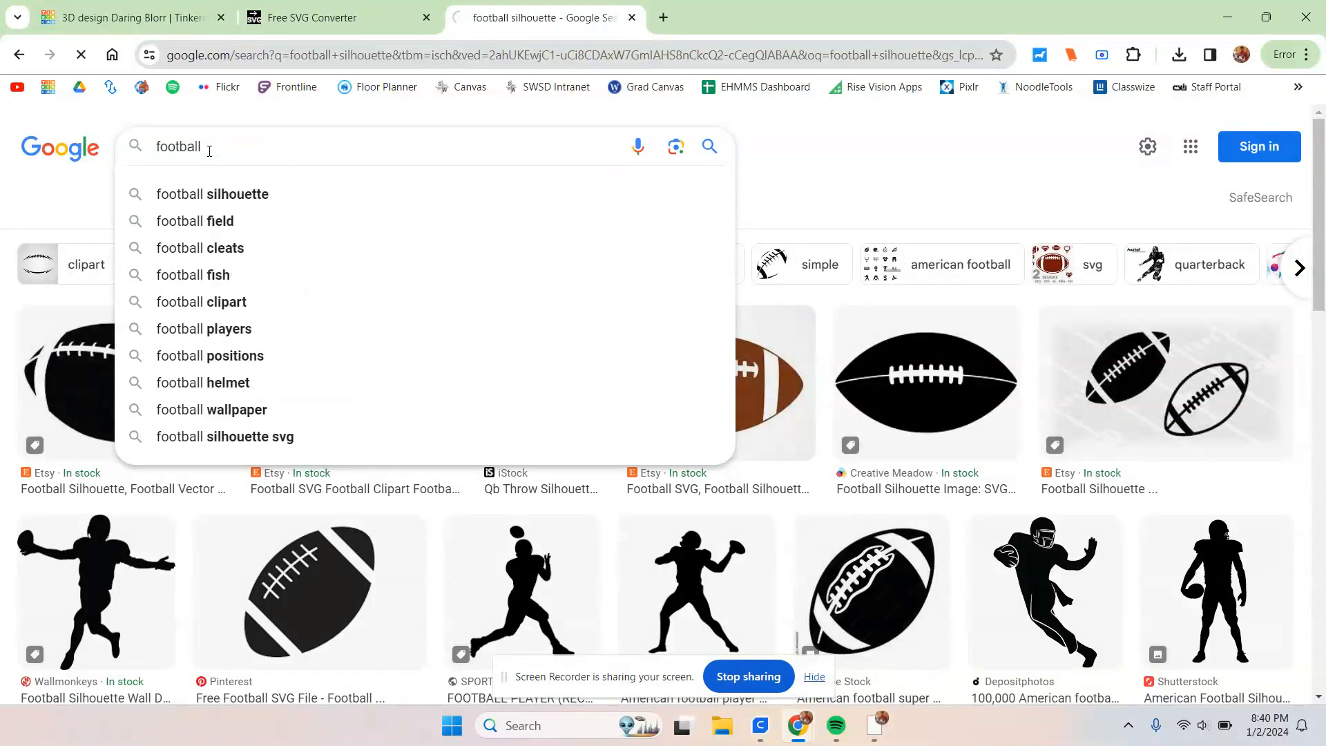
key(Return)
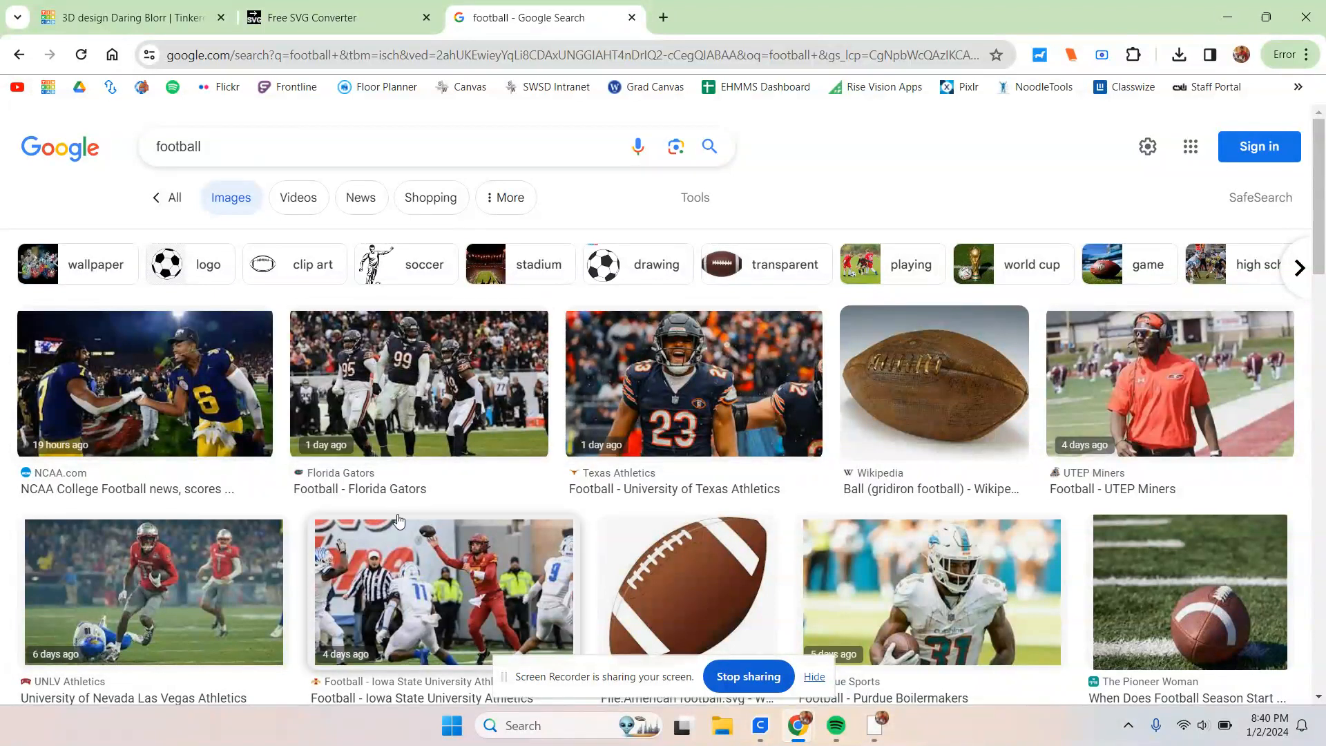
click(22, 56)
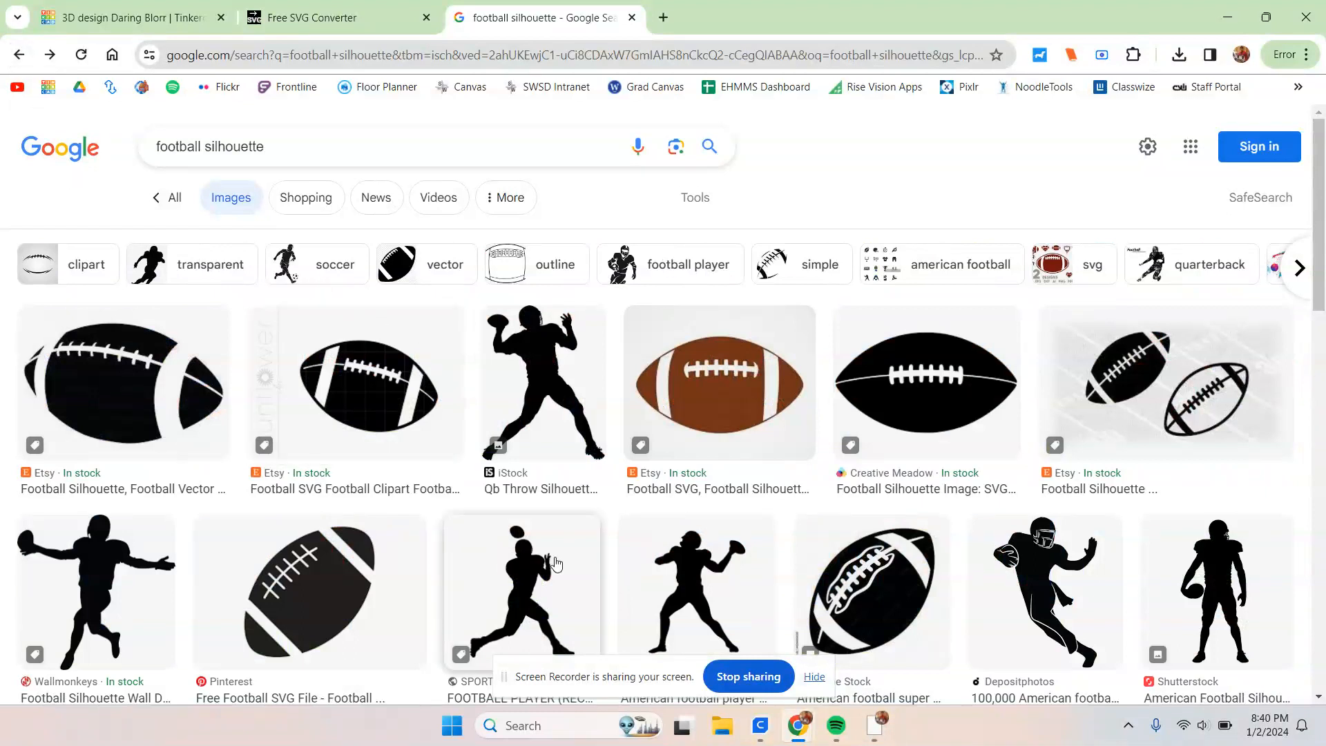
click(545, 368)
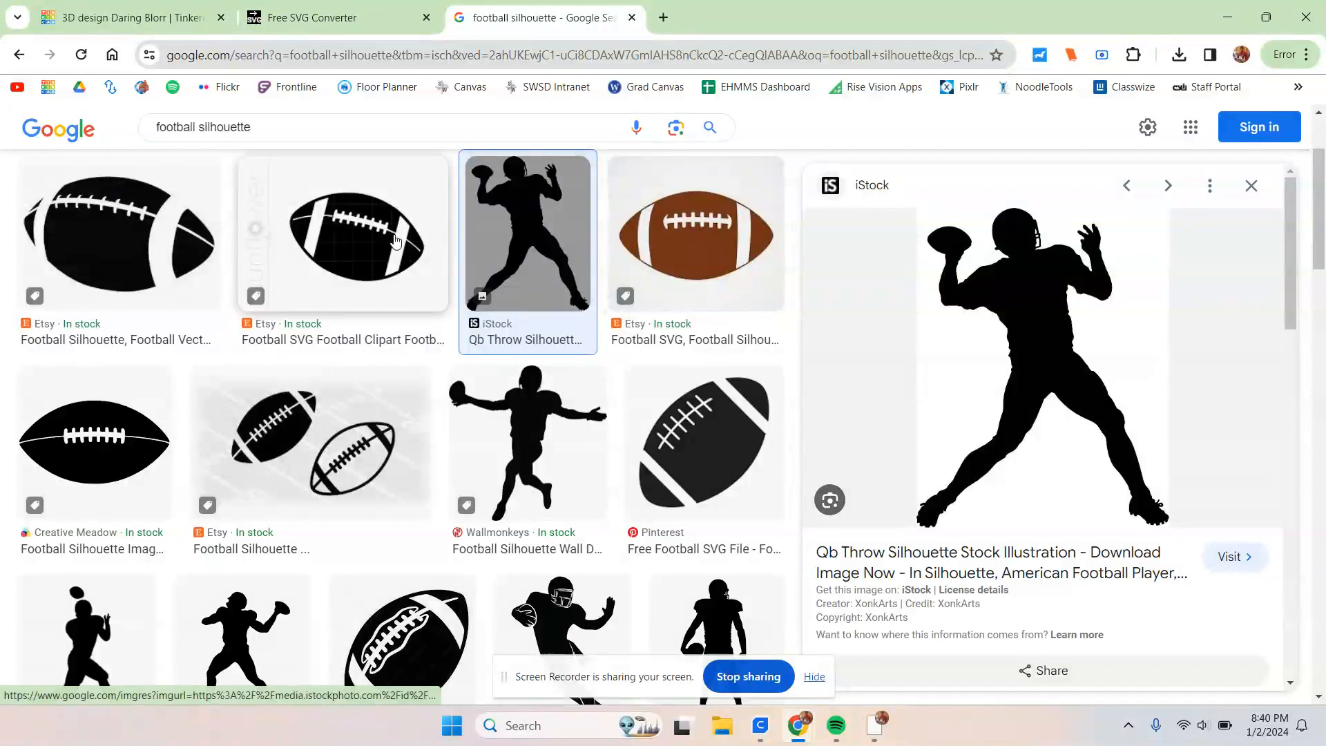
click(343, 238)
right_click(986, 366)
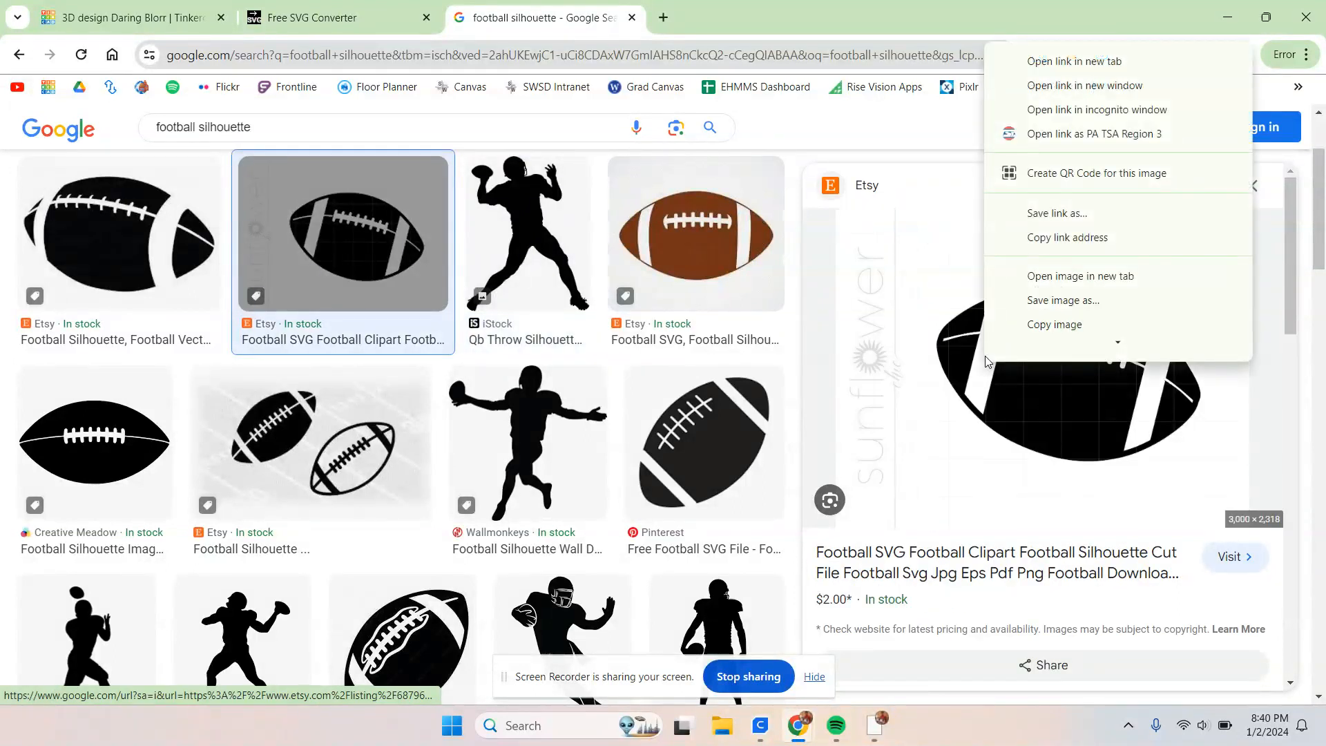
click(1096, 304)
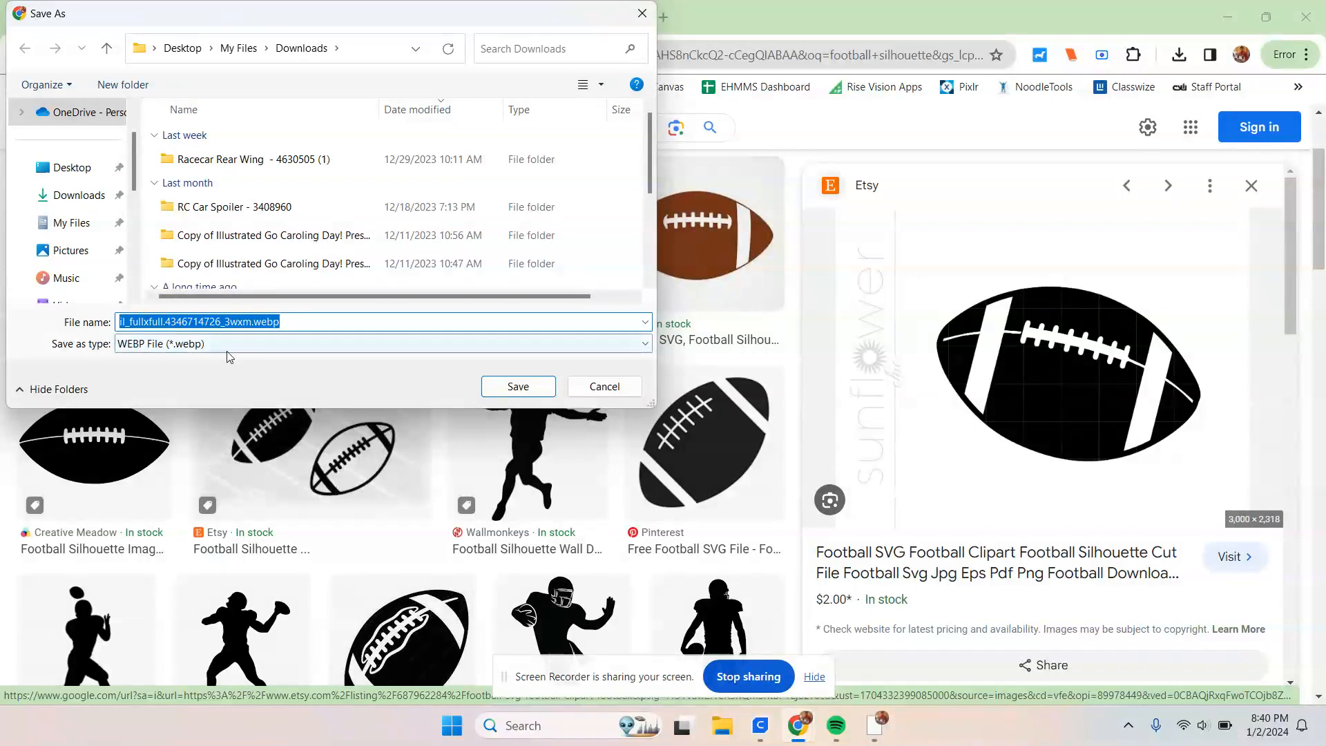
click(599, 392)
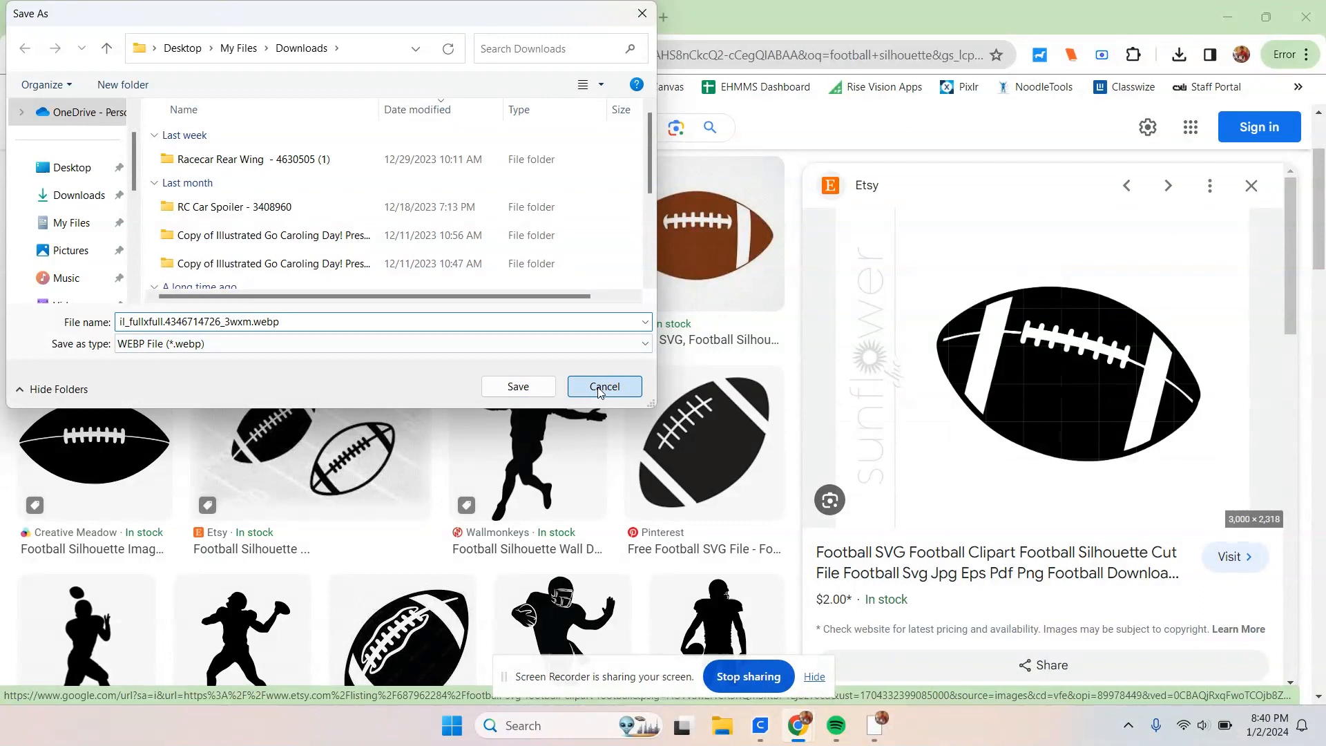
- Save the iStock throwing quarterback silhouette in the Downloads folder as "football player.jpg"
click(538, 238)
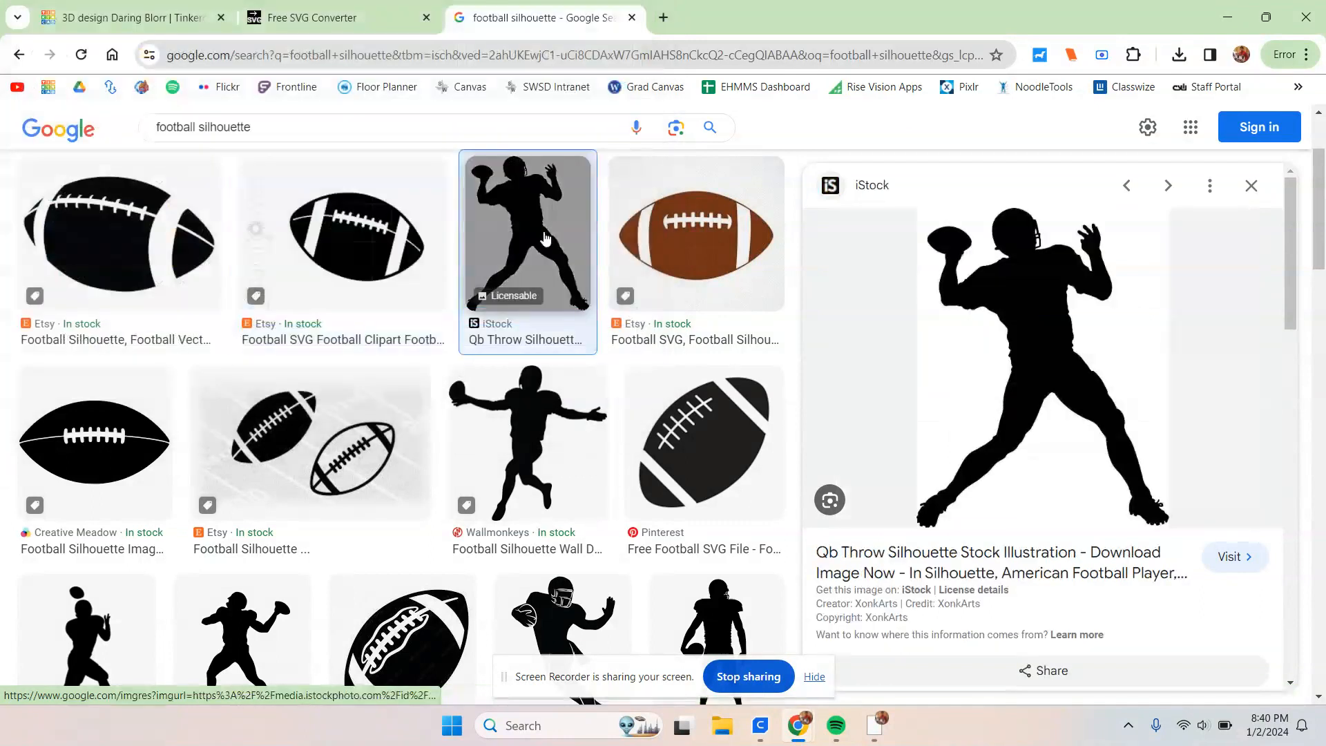
right_click(1068, 306)
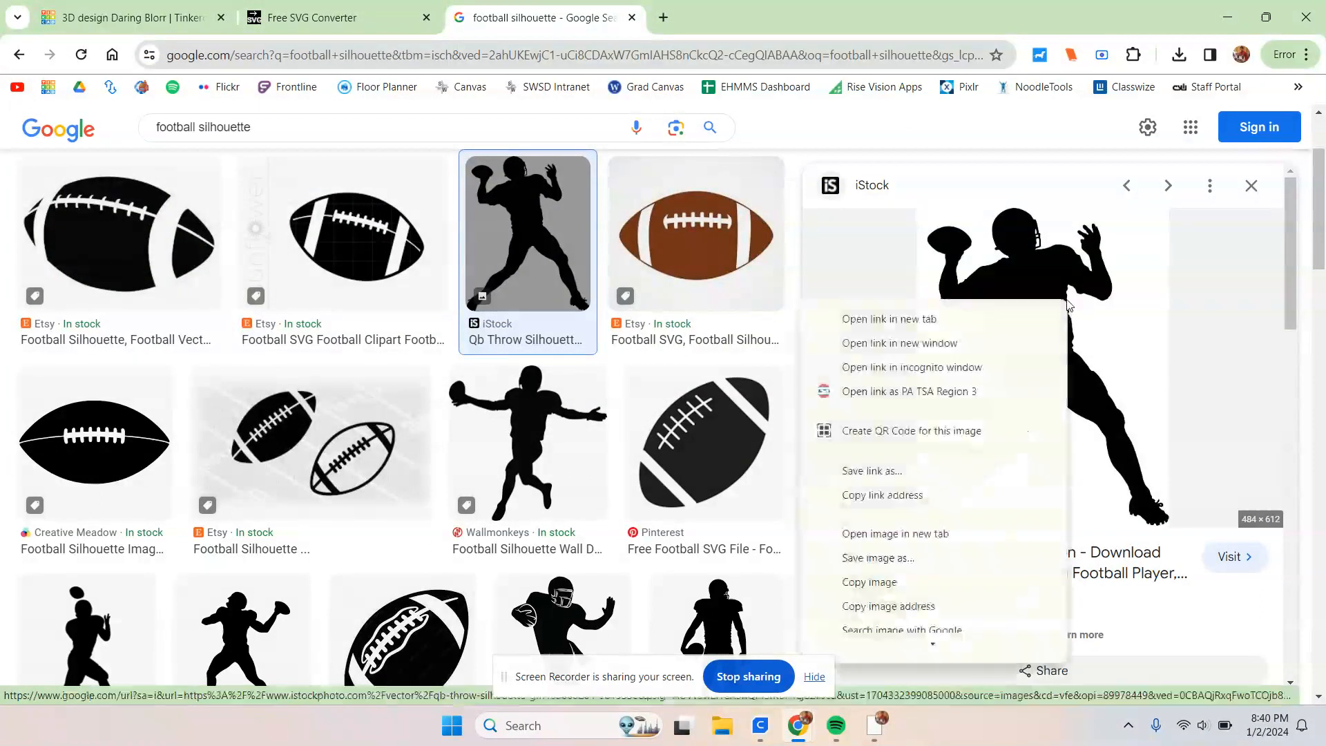
click(906, 559)
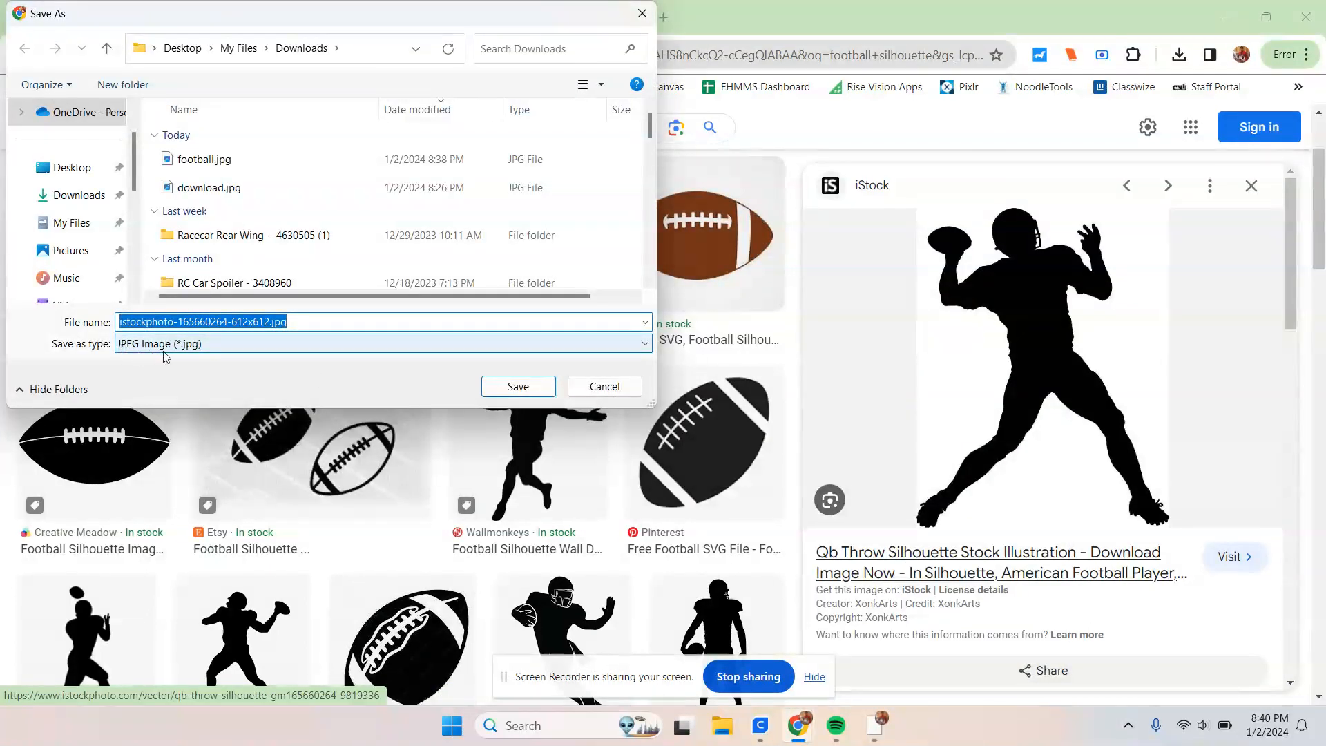
click(339, 327)
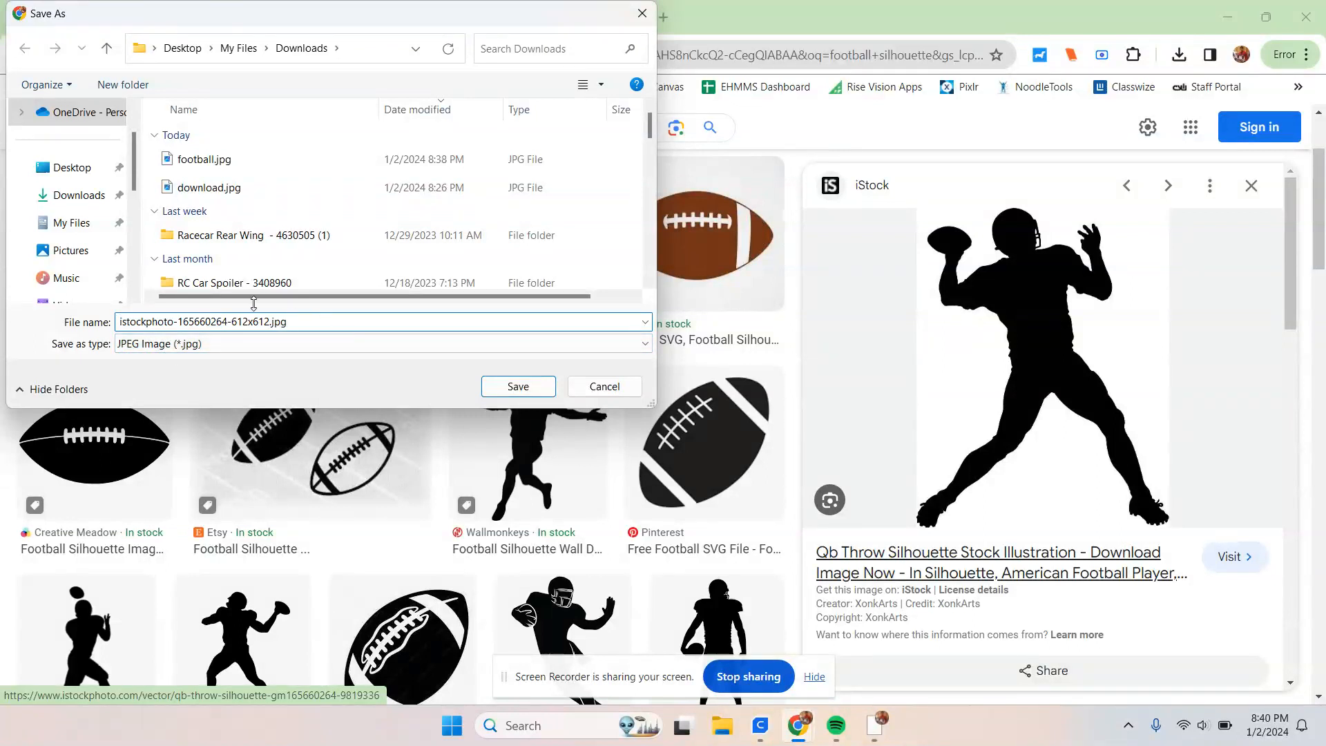
drag(268, 322, 86, 322)
text(football)
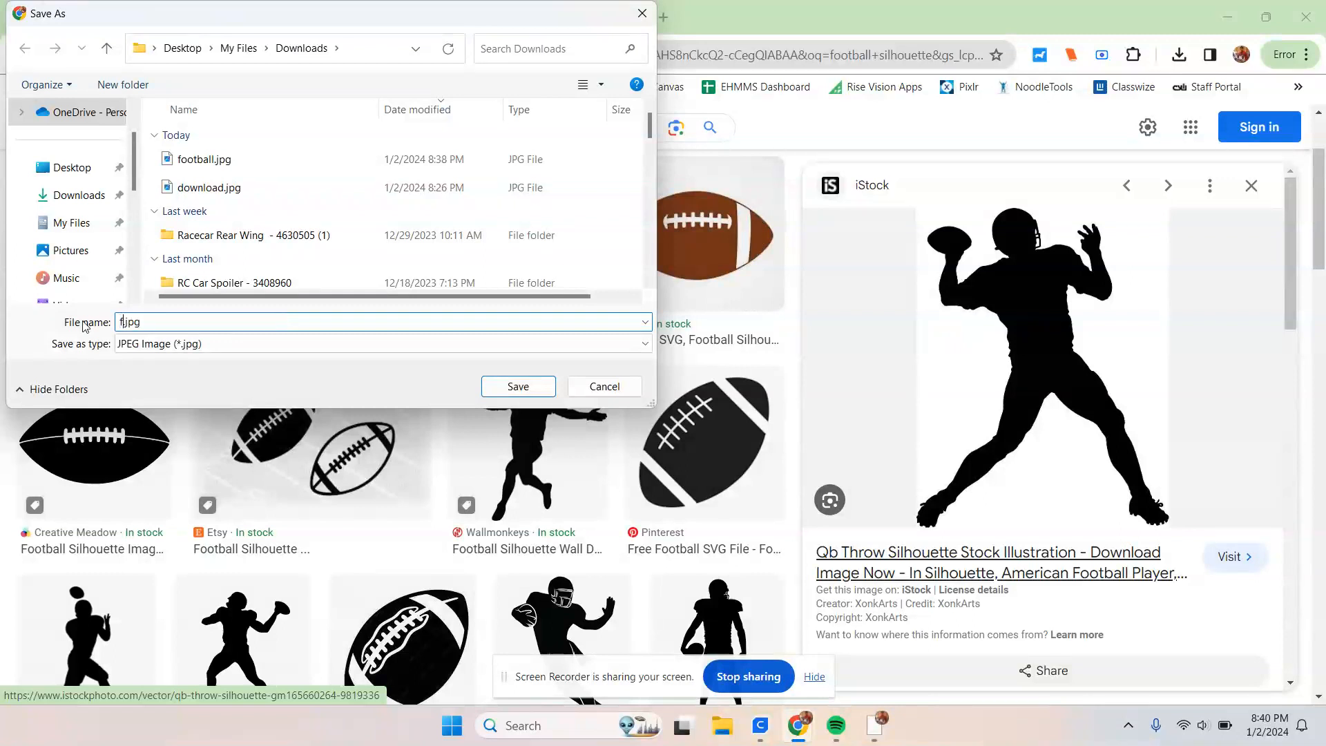
text( player)
click(515, 387)
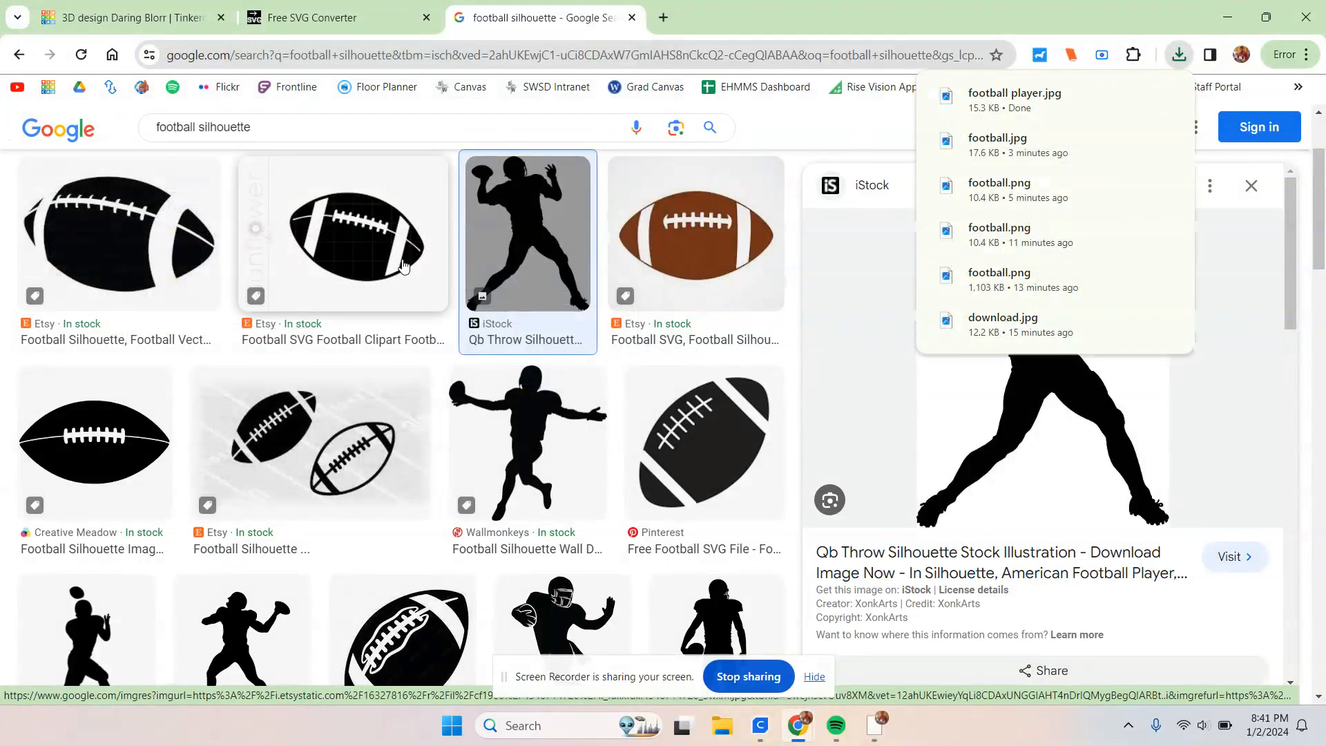
- Switch to the Picsvg converter at picsvg.com and upload "football player.jpg" from Downloads
click(337, 16)
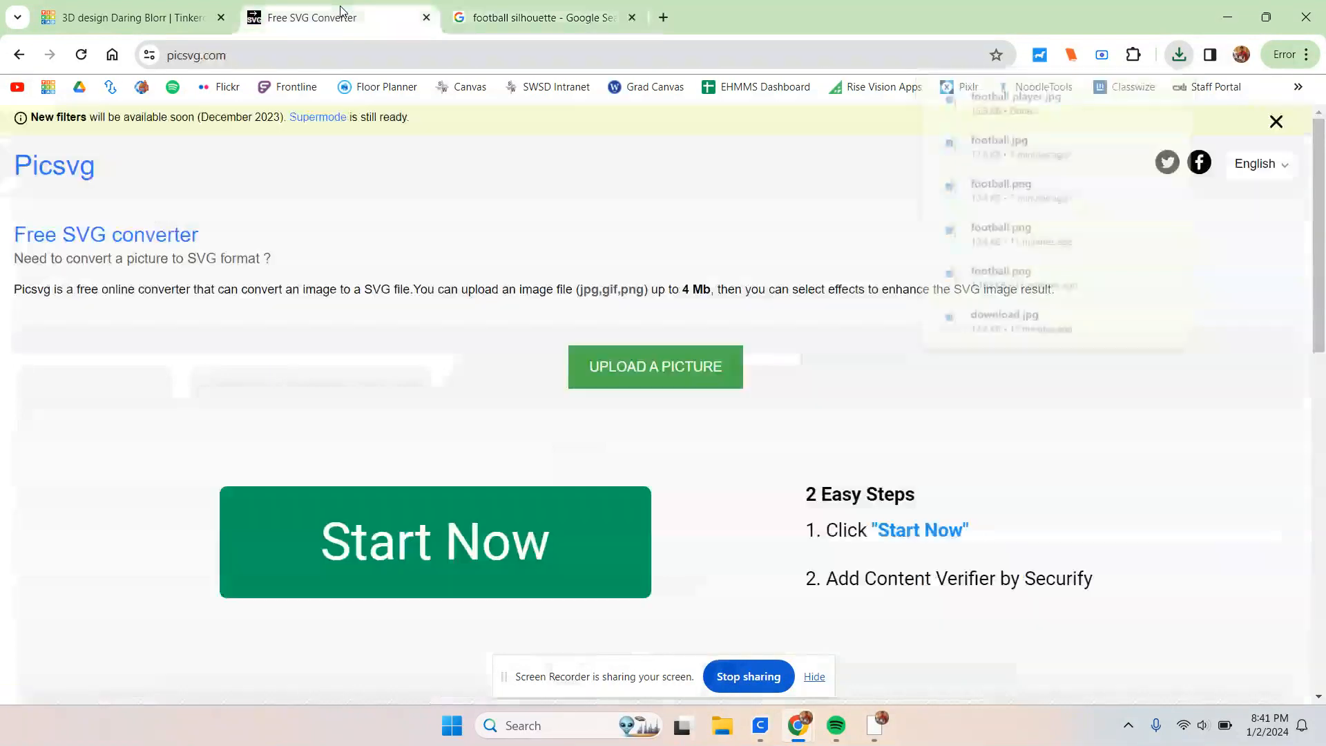
drag(226, 55, 169, 58)
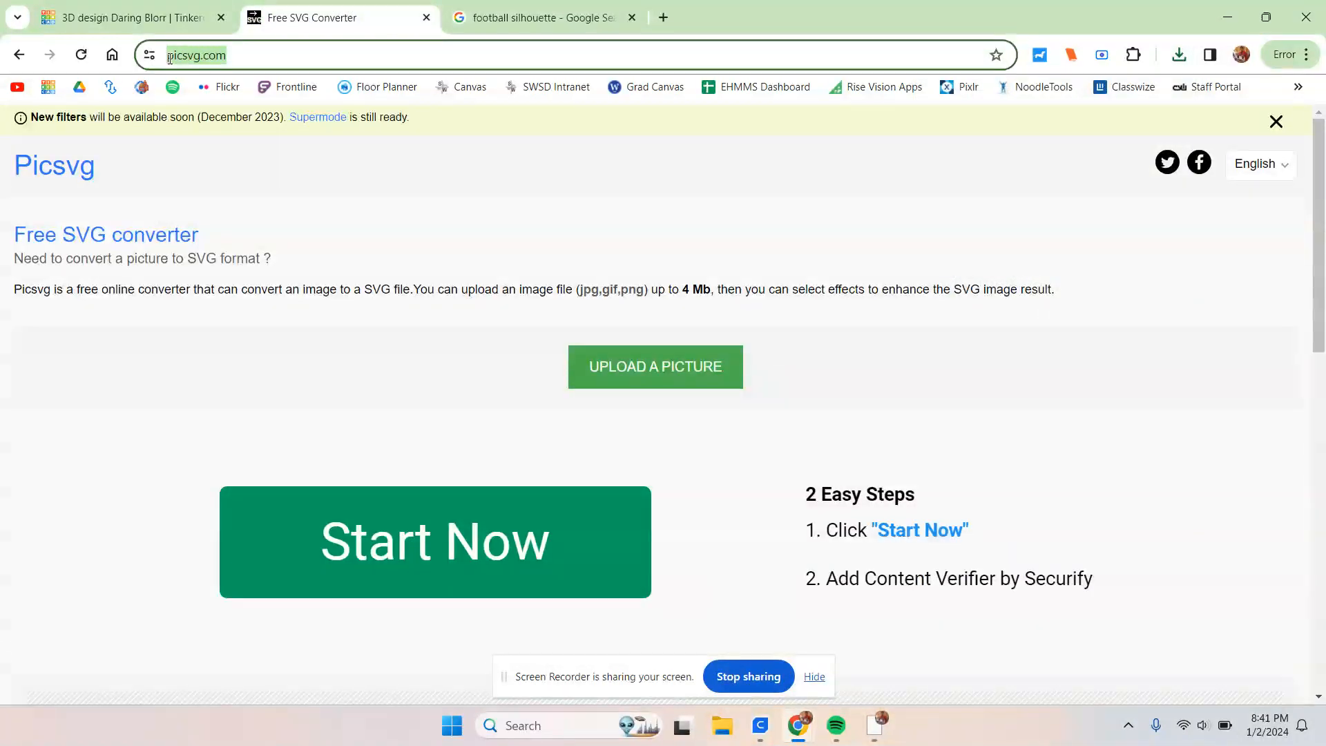
click(320, 215)
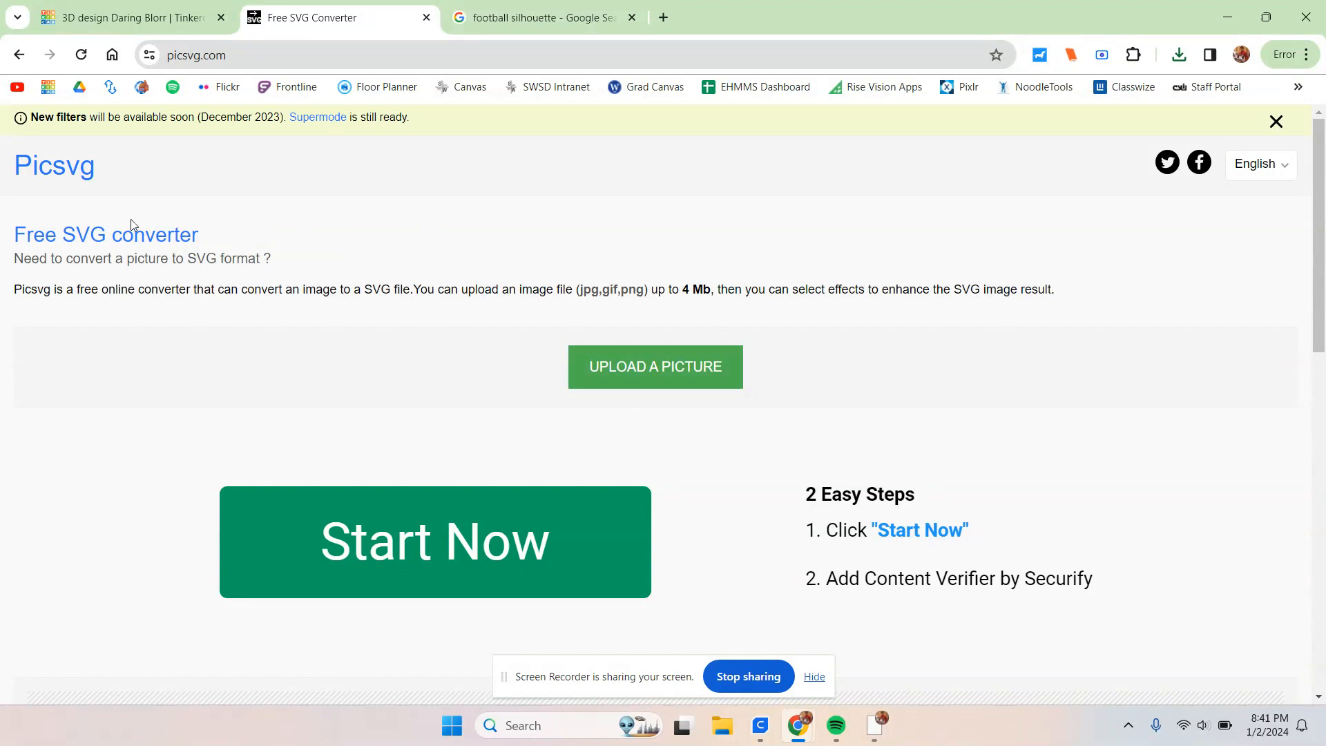
click(613, 358)
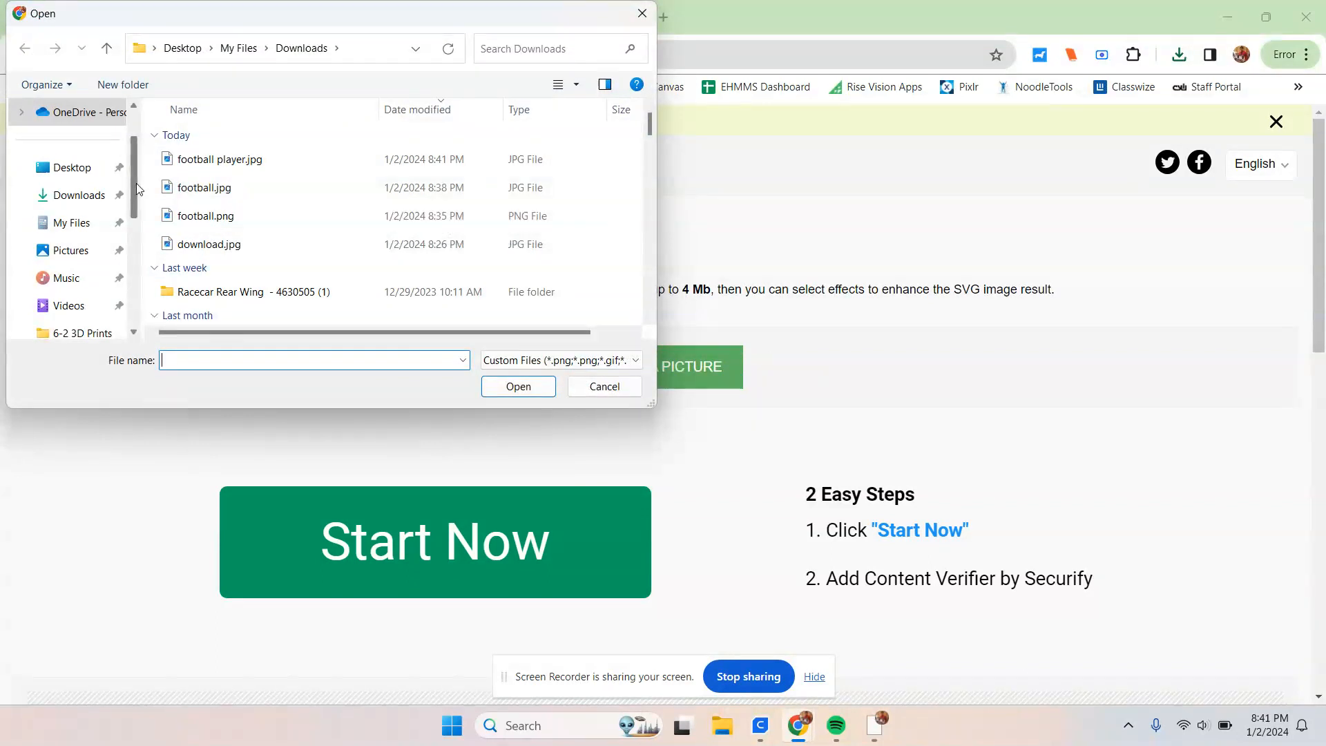
drag(135, 184, 132, 94)
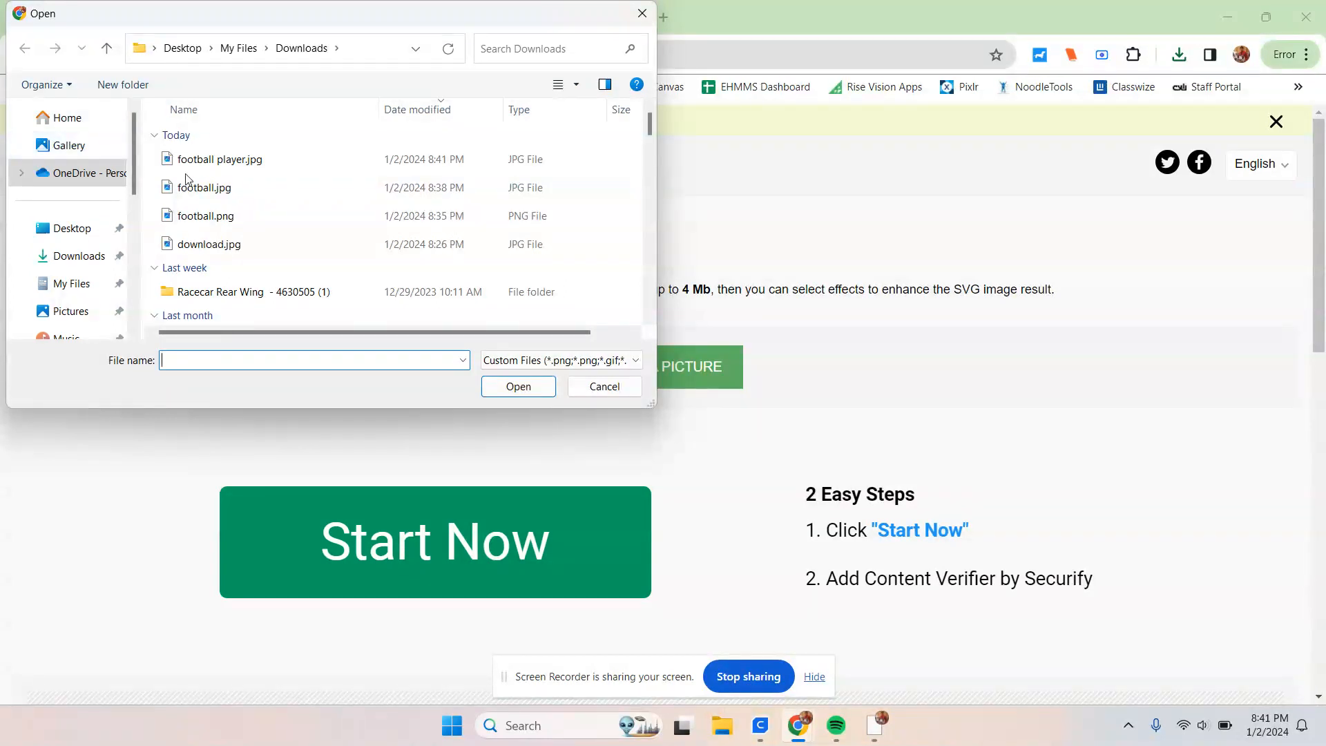
click(203, 164)
click(526, 385)
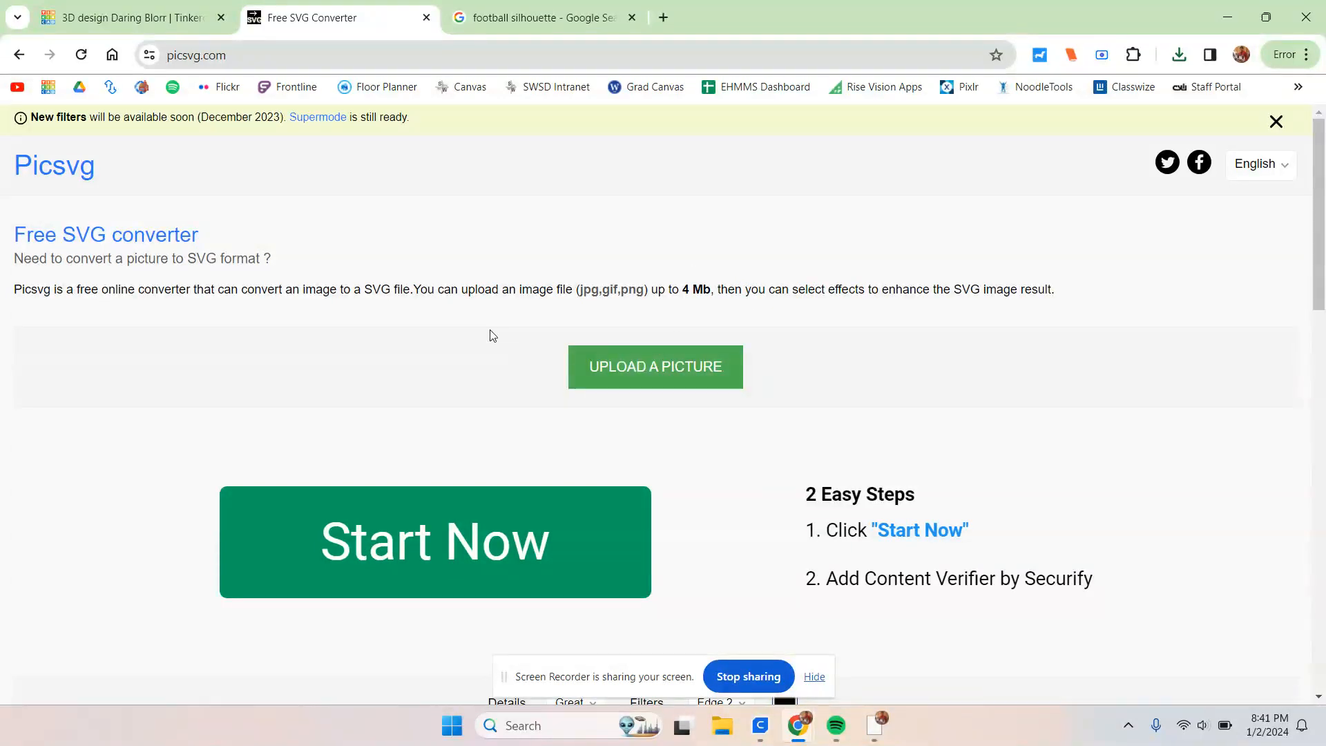
- Apply the Internal 1 filter to the converted football player image
scroll(492, 335, down, 7)
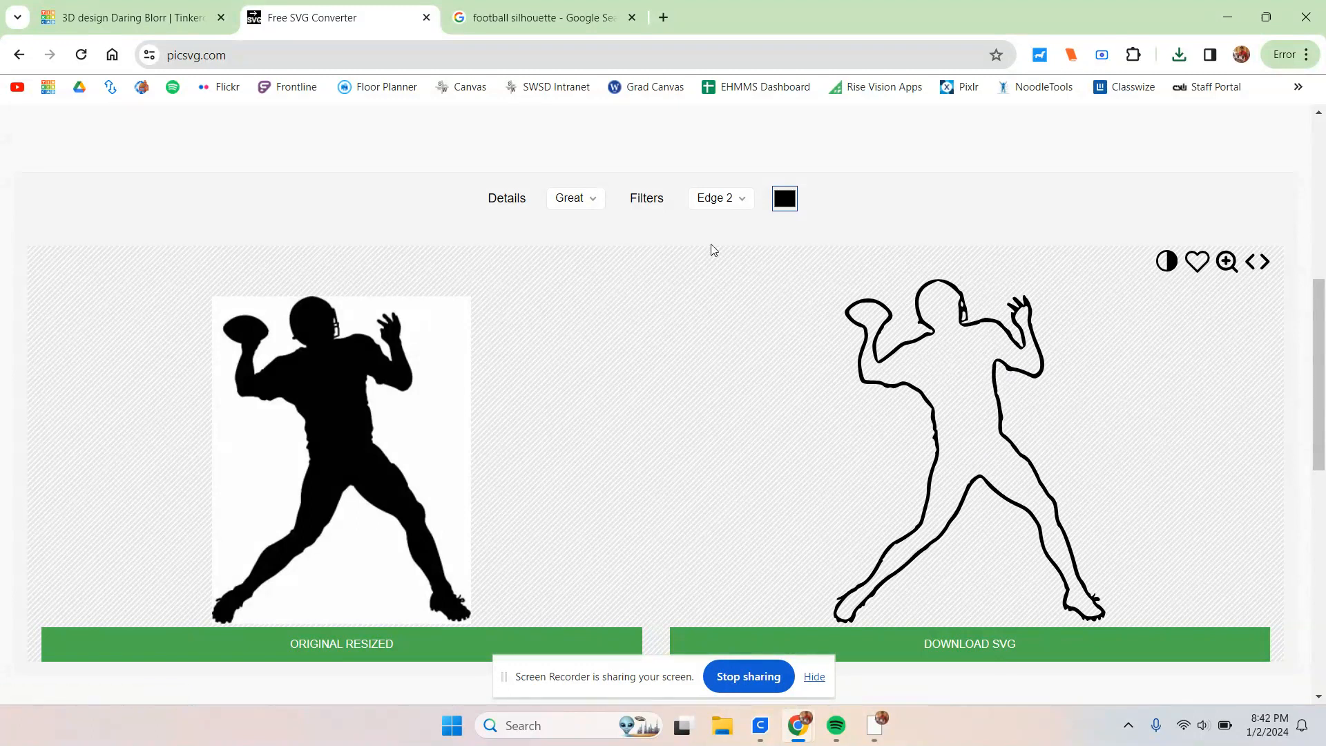
click(723, 205)
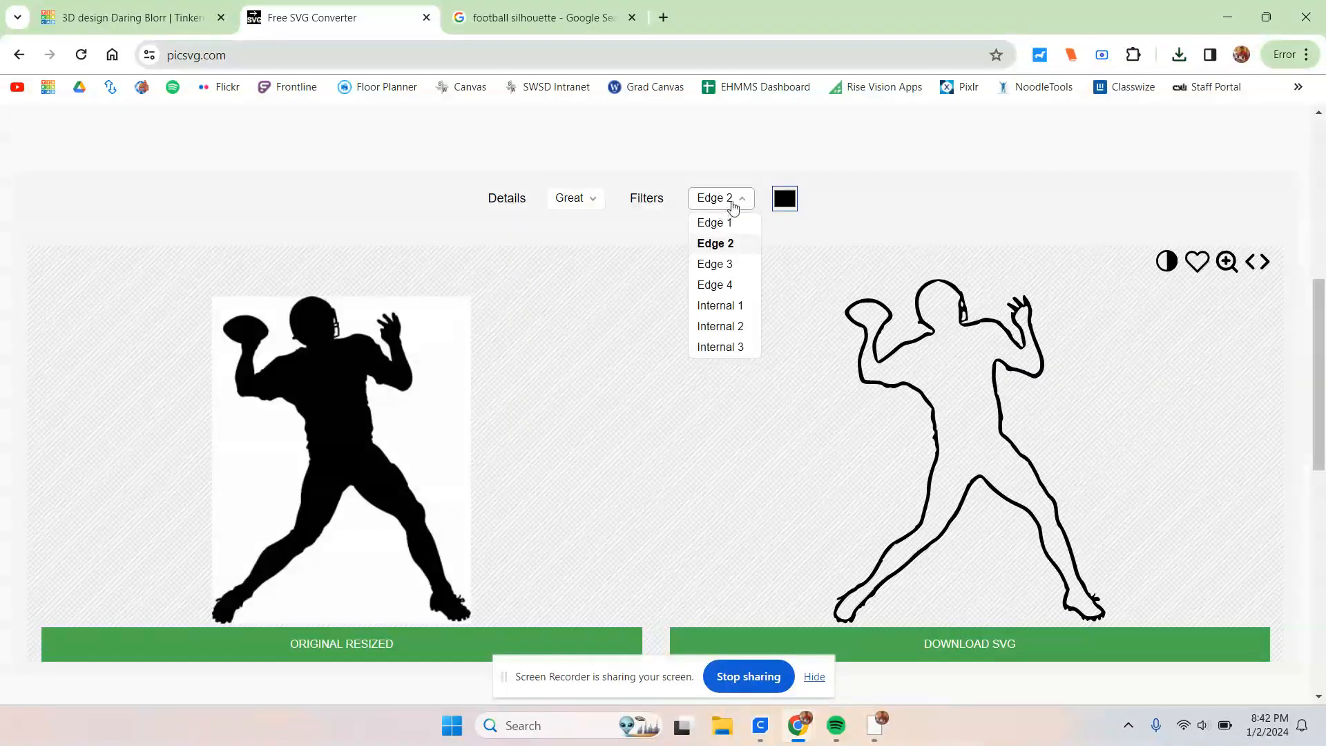
click(740, 306)
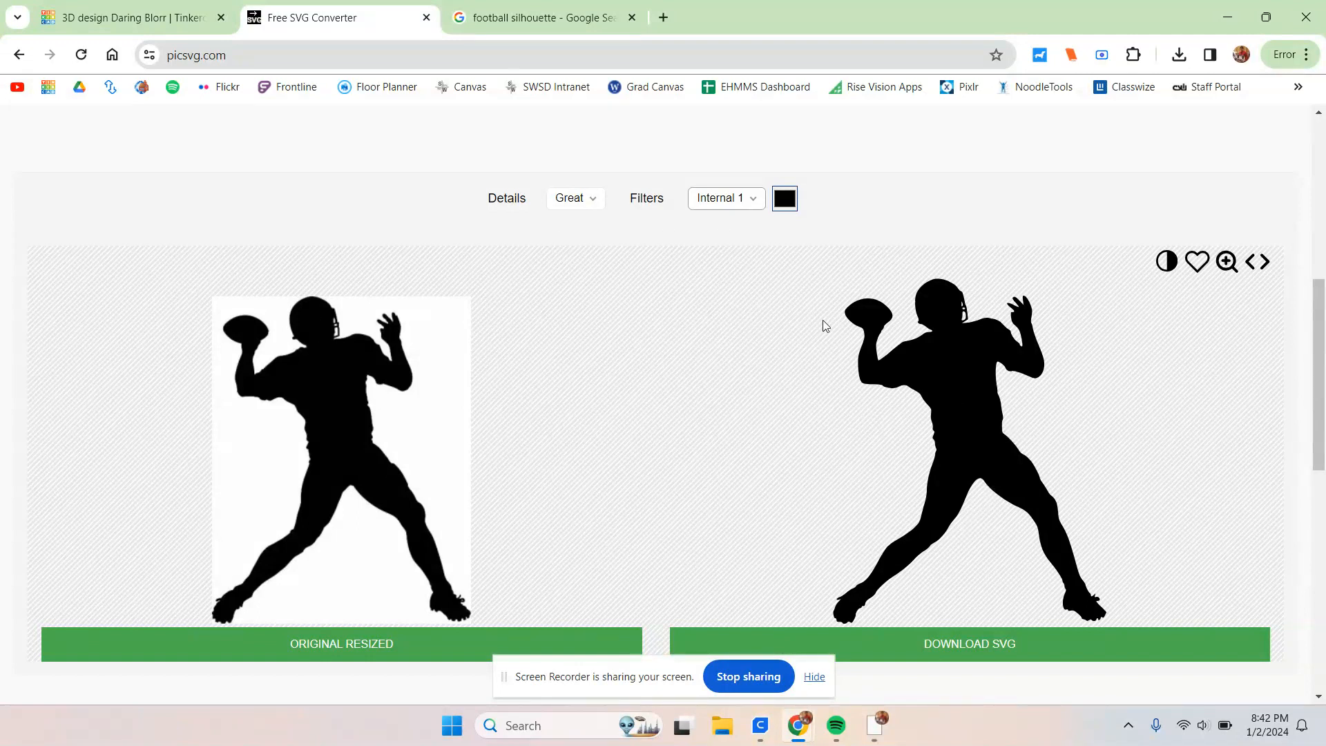
- Set the conversion filter to Internal 3 and download the filled football player as an SVG
click(737, 200)
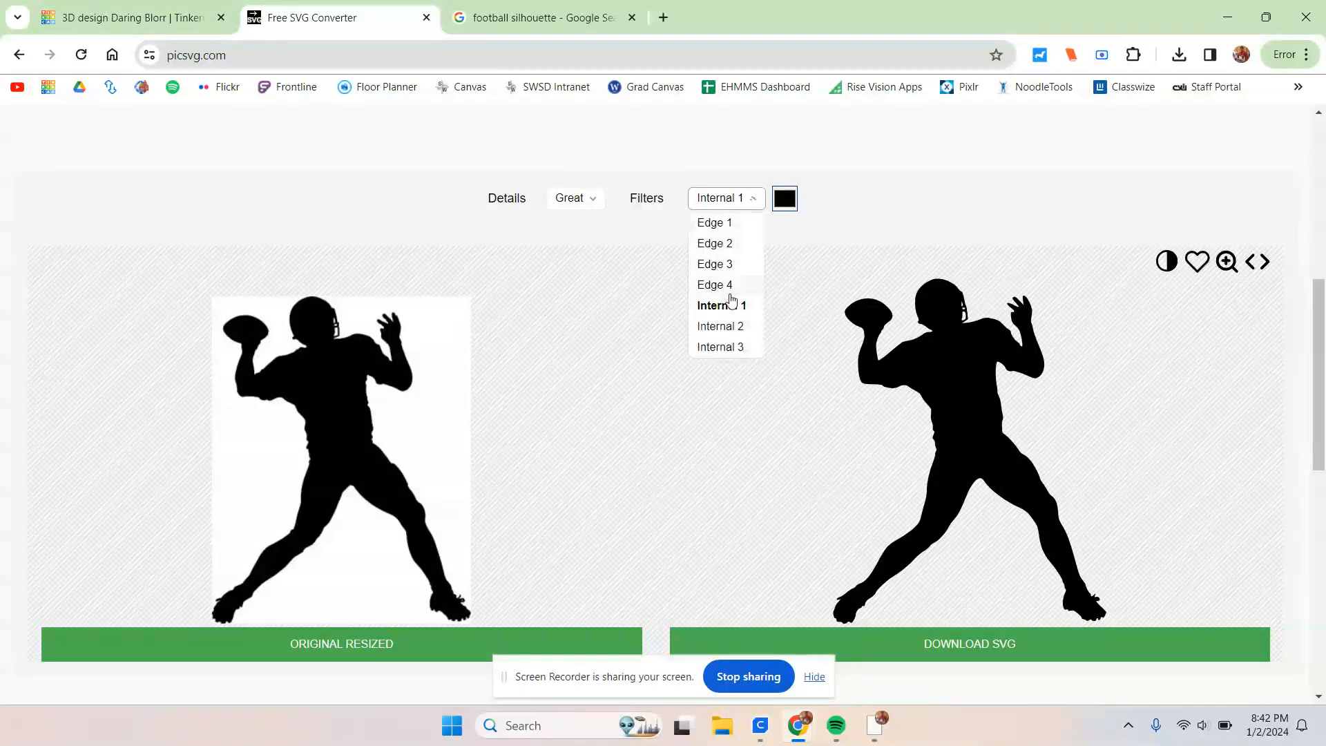
click(742, 348)
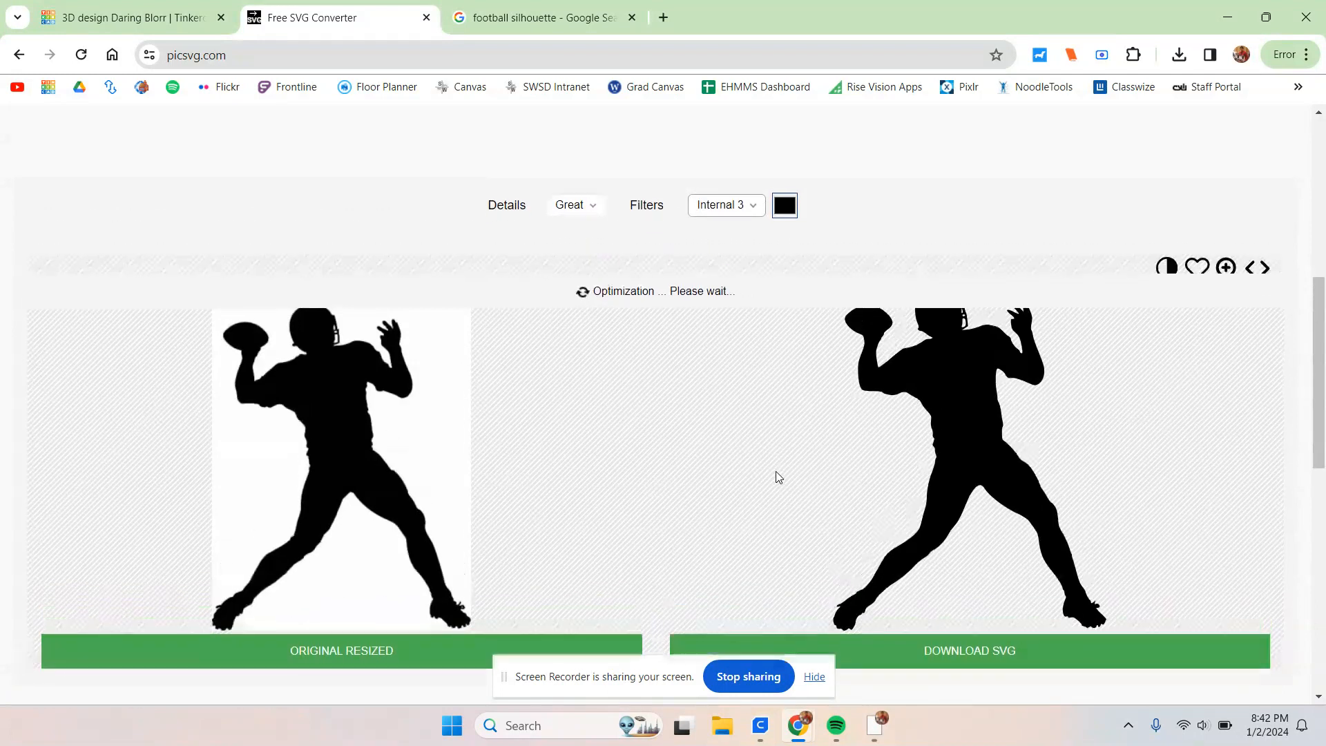
click(755, 214)
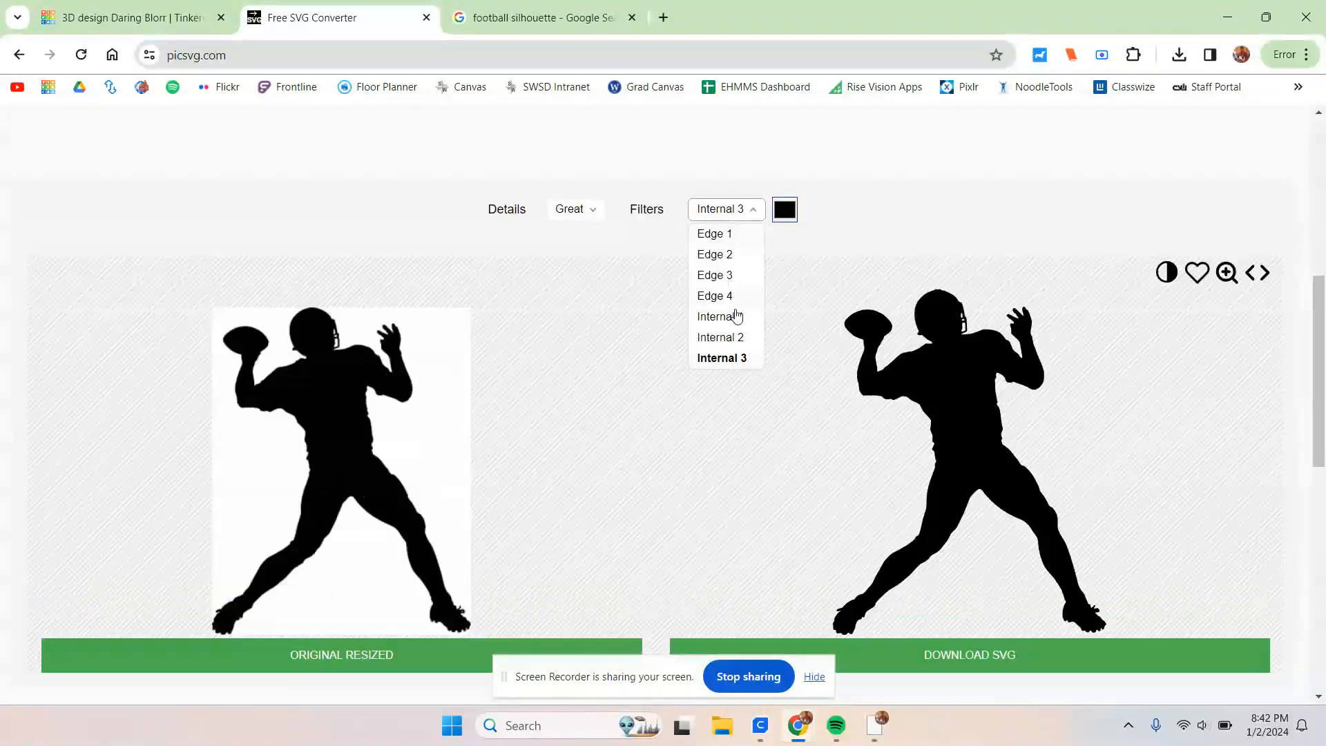
click(985, 252)
scroll(985, 255, down, 2)
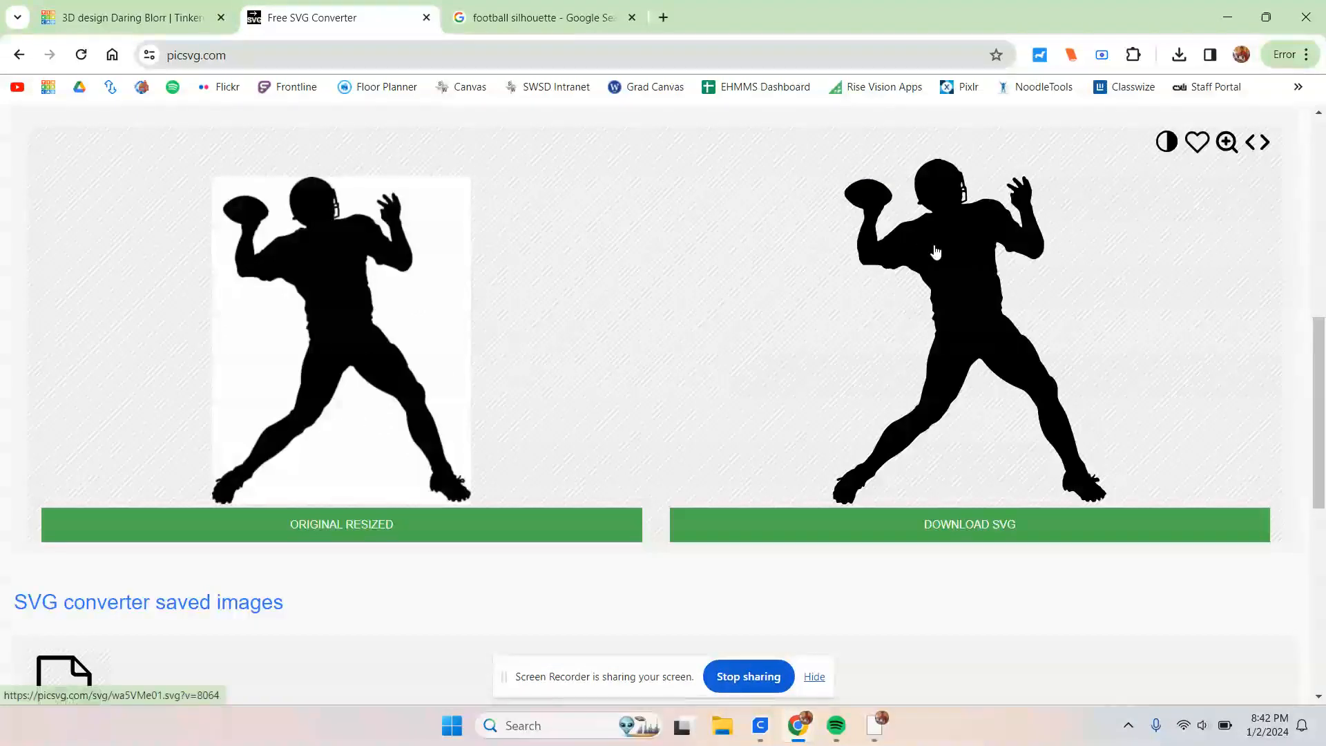
click(831, 535)
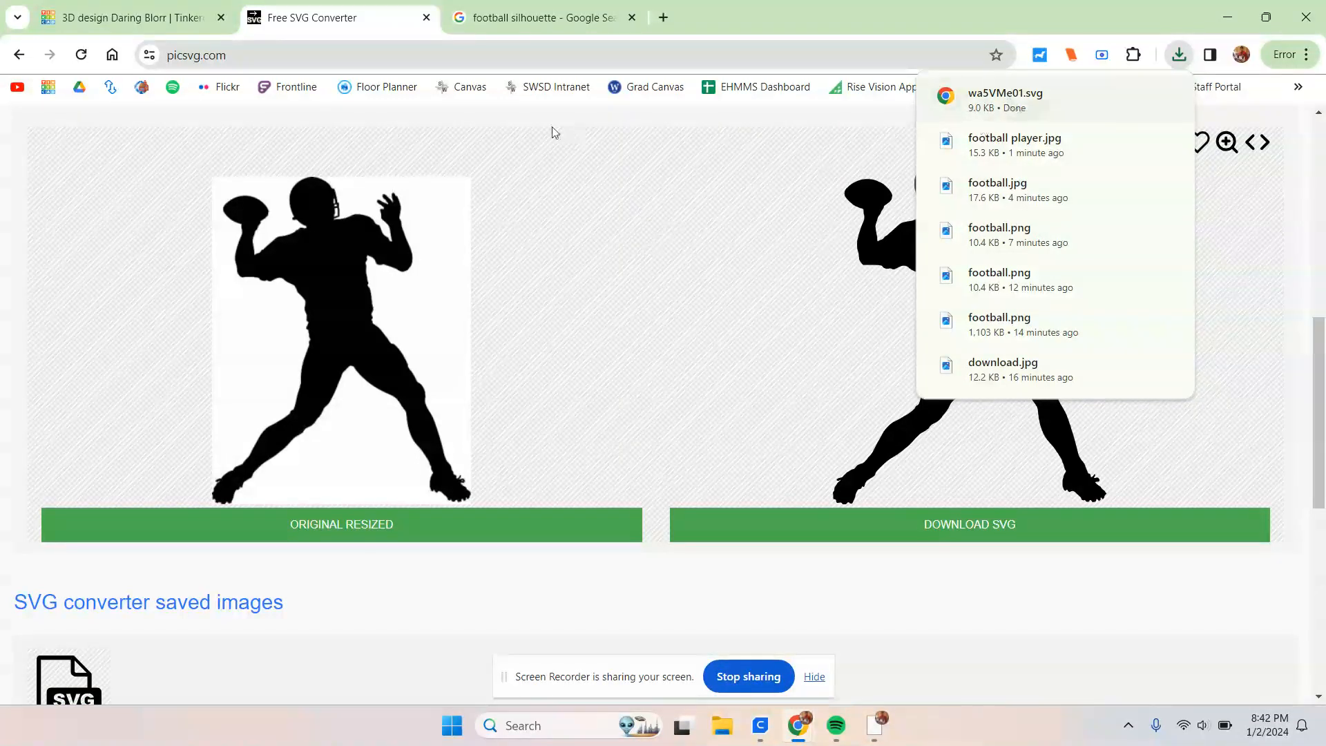
- Switch to the Tinkercad design and load "wa5VMe01.svg" from Downloads as the shape to import
click(111, 15)
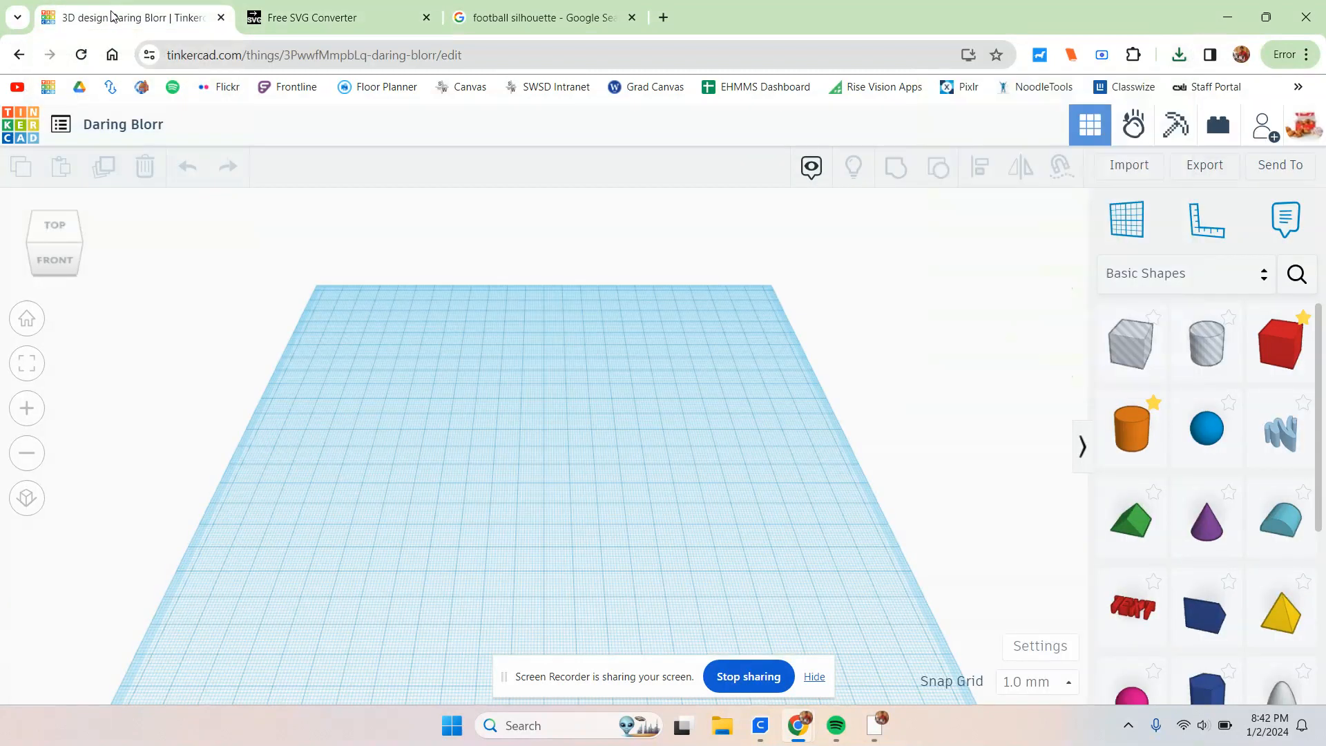
click(1125, 168)
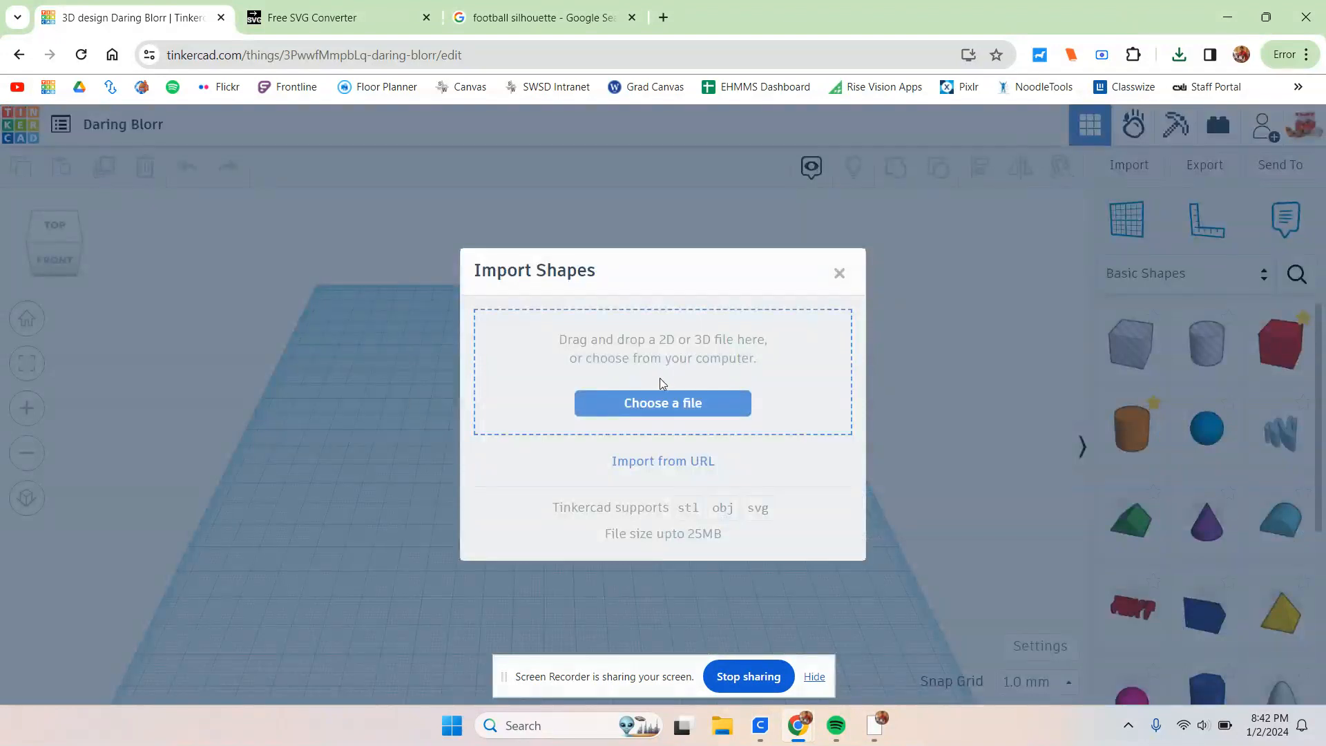
click(647, 406)
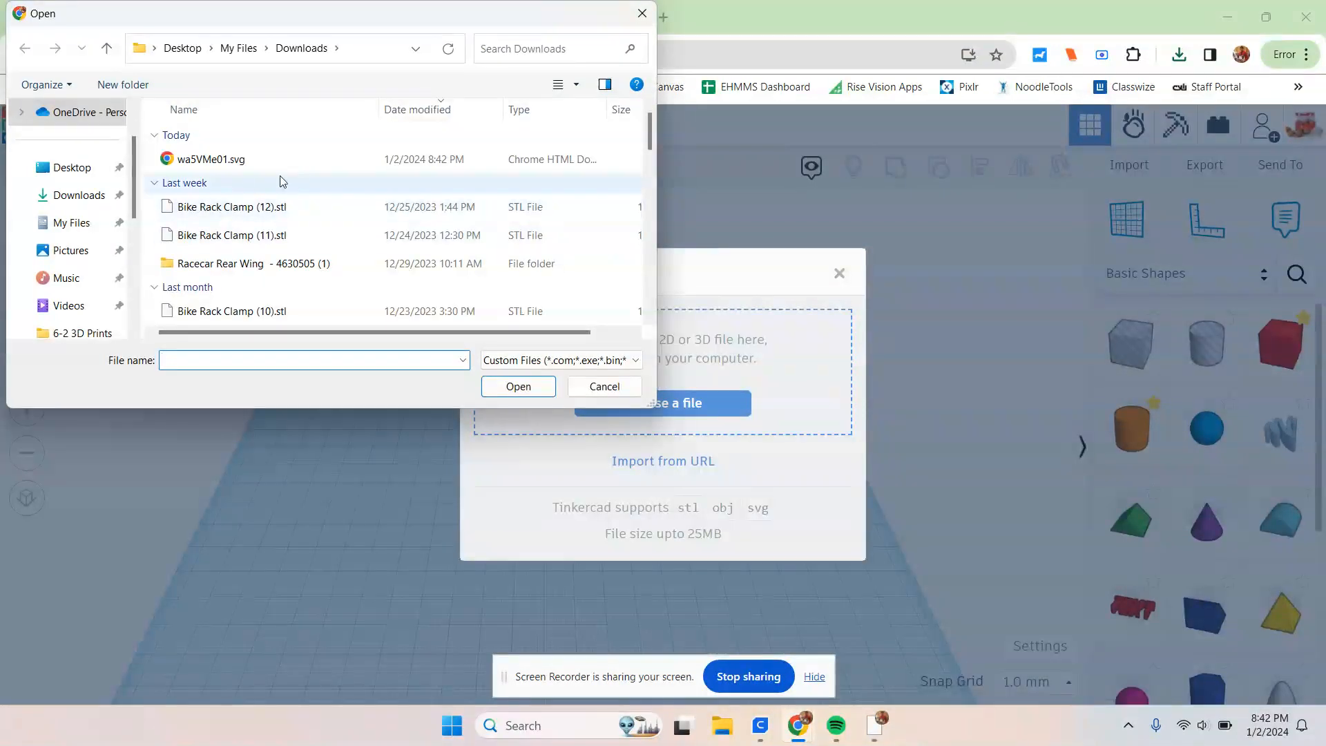
click(241, 162)
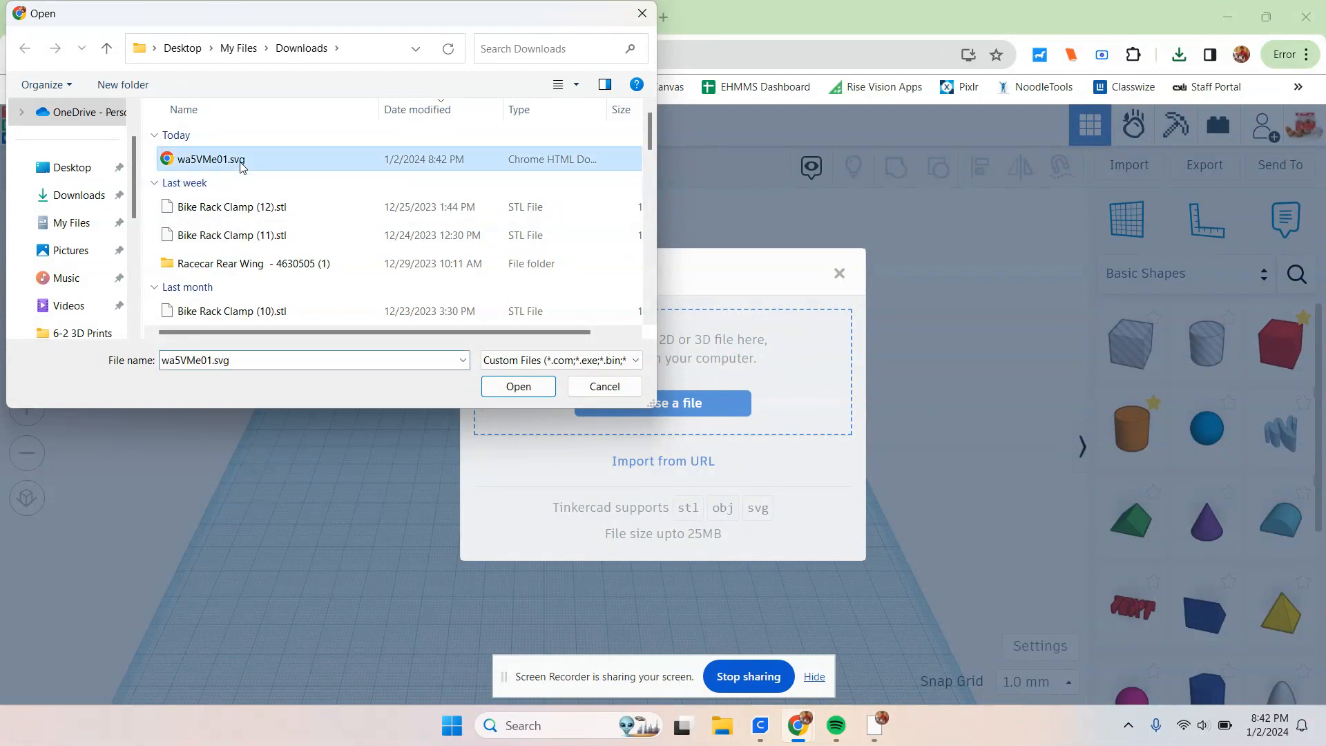
click(518, 385)
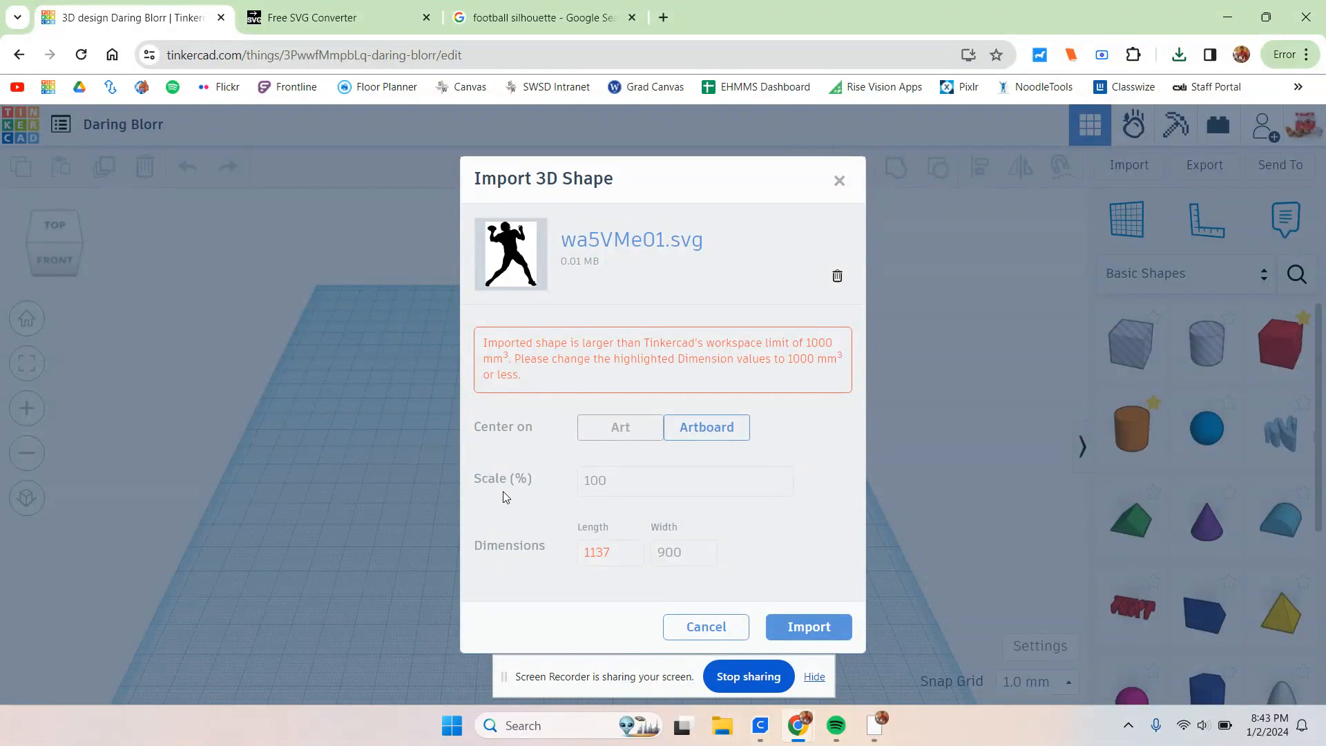
- Set the import scale to 25 % and import the football player shape
drag(616, 477, 562, 477)
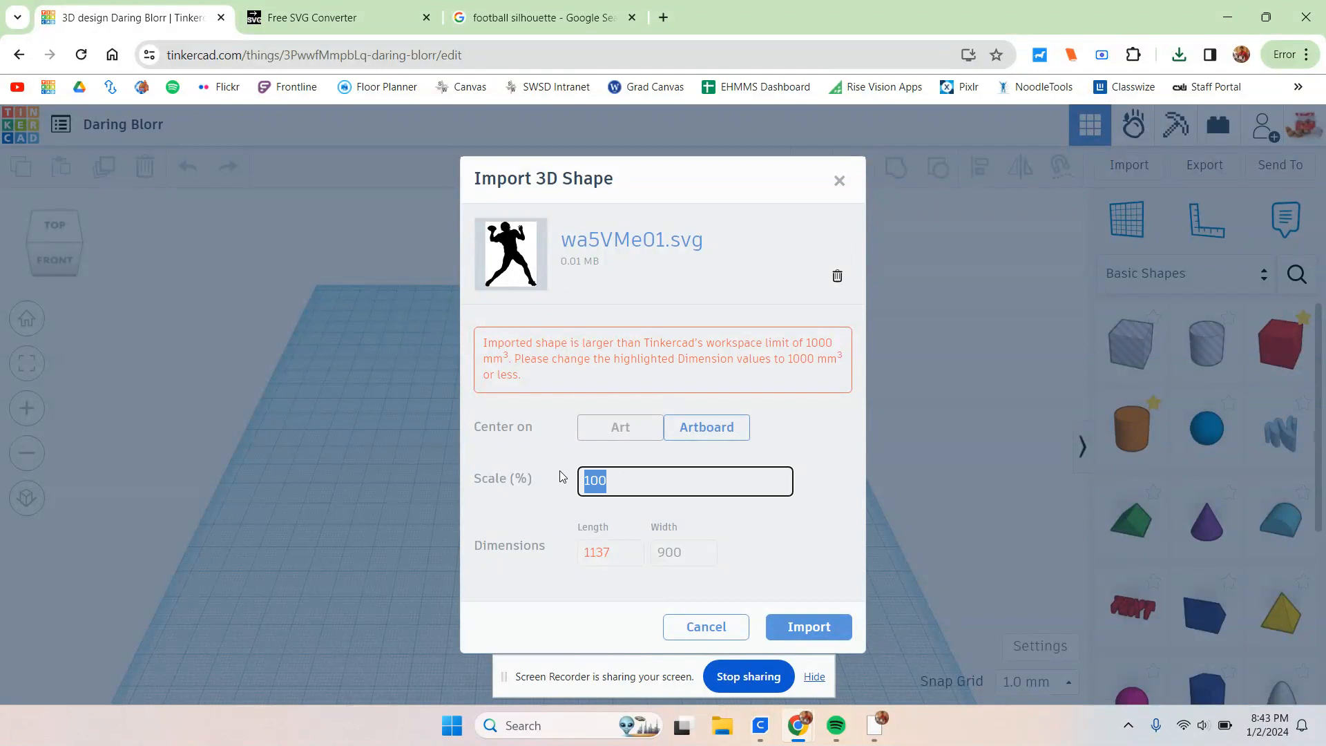
key(BackSpace)
click(806, 611)
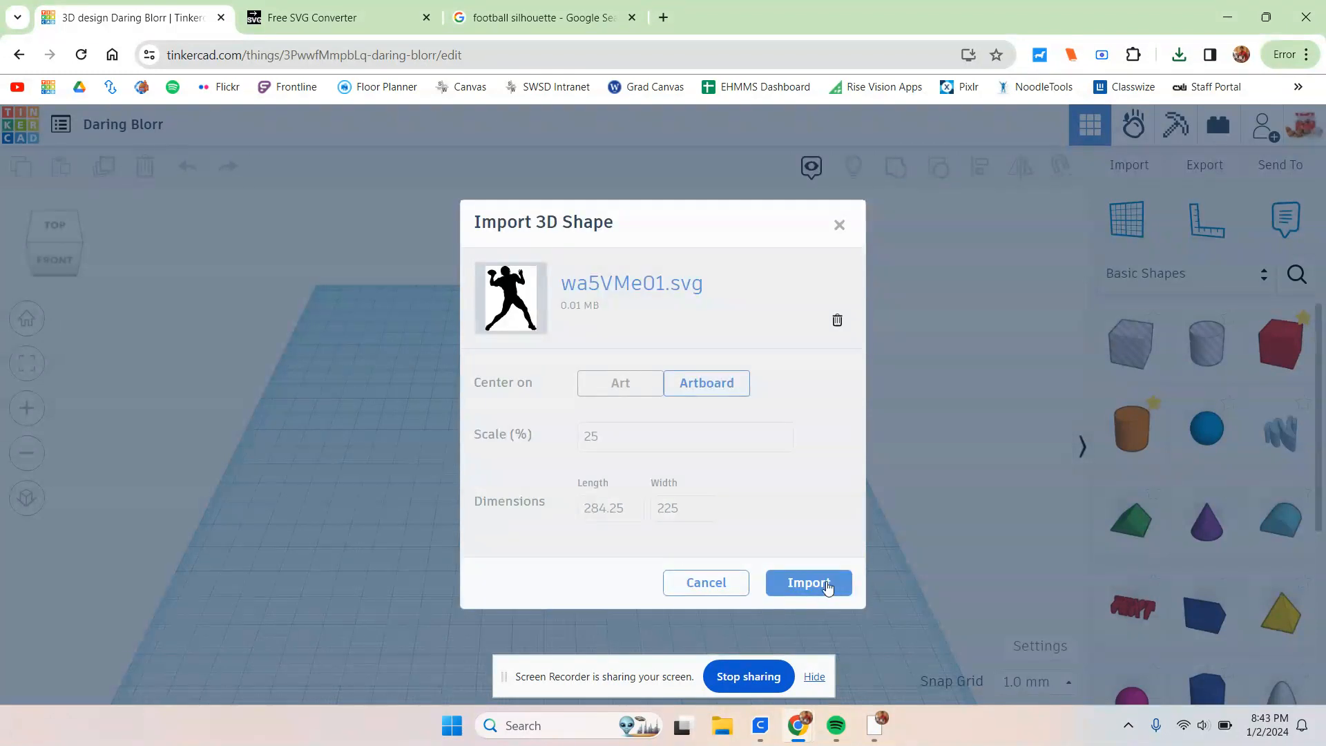
click(828, 585)
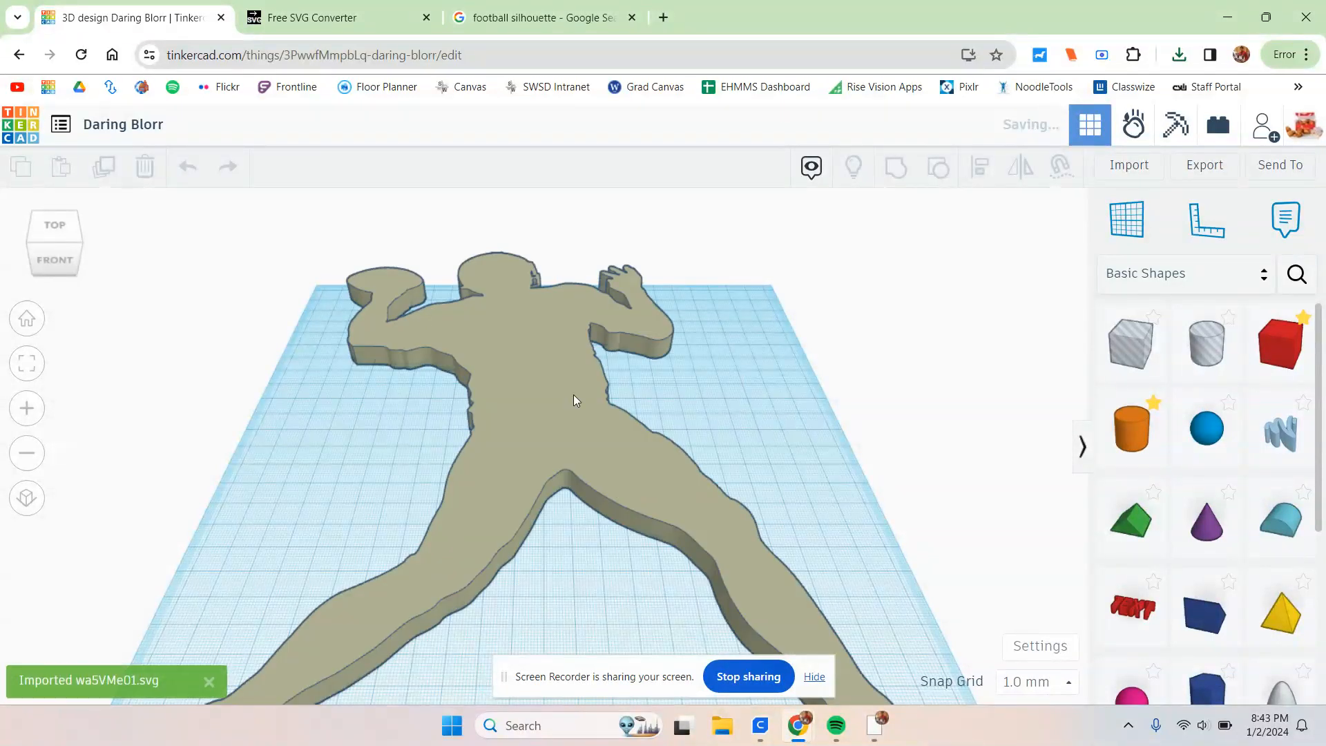
- Shrink the football player to fit on the workplane and shift it about 46 mm by 58 mm to centre it
click(573, 395)
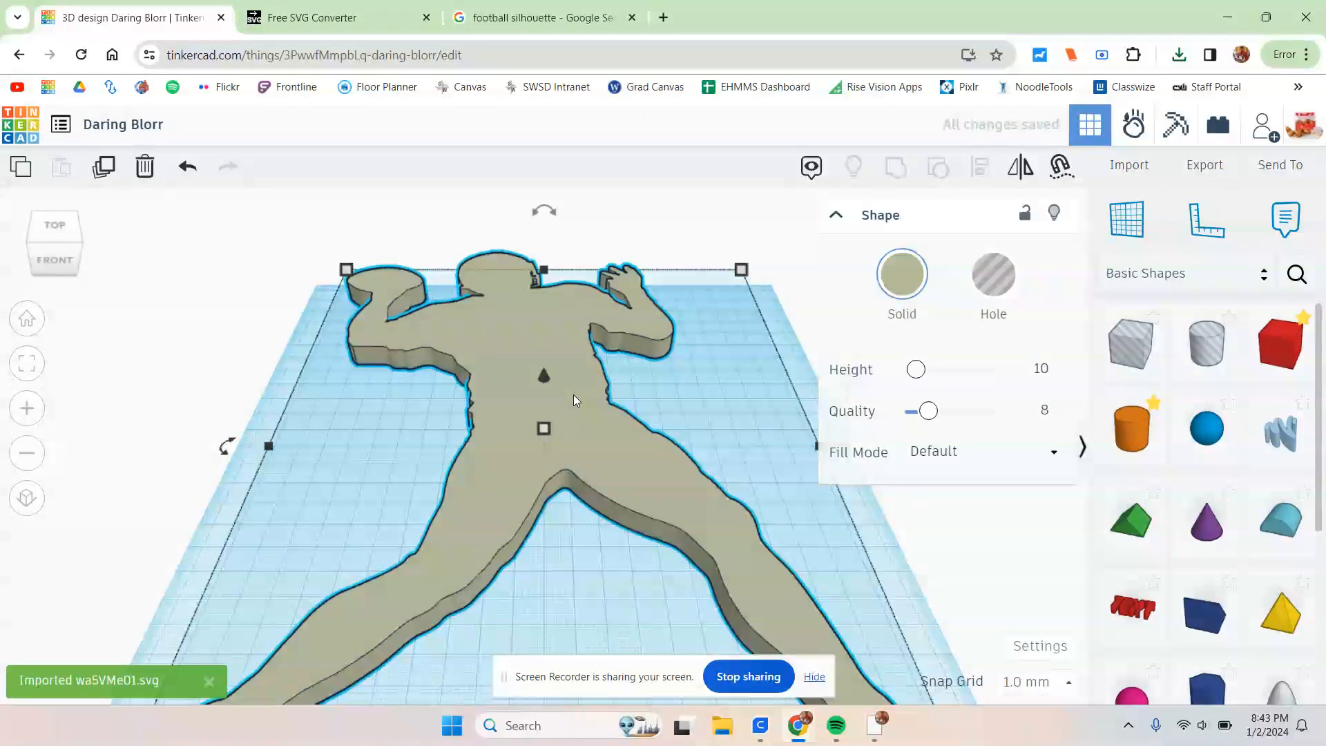
drag(346, 269, 506, 397)
drag(634, 469, 519, 371)
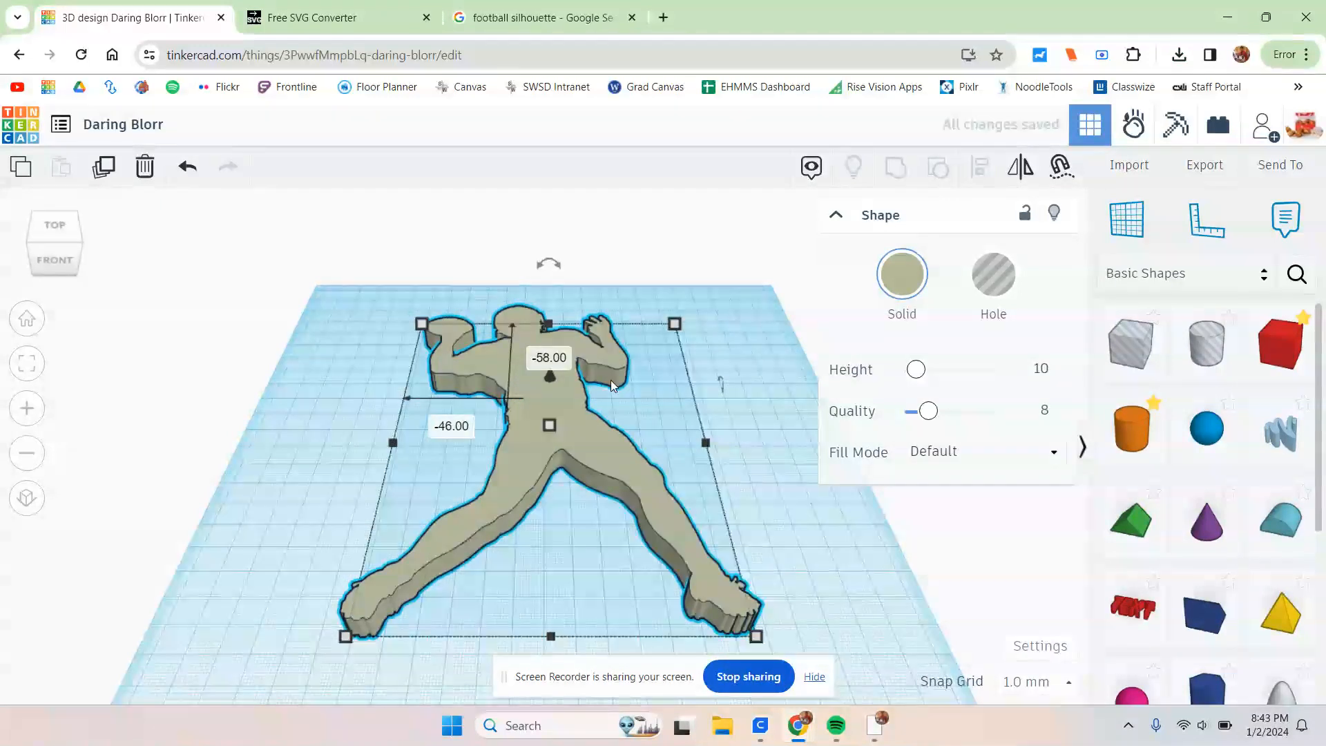
- Check the original quarterback silhouette in the image search results and return to the Tinkercad design
click(584, 15)
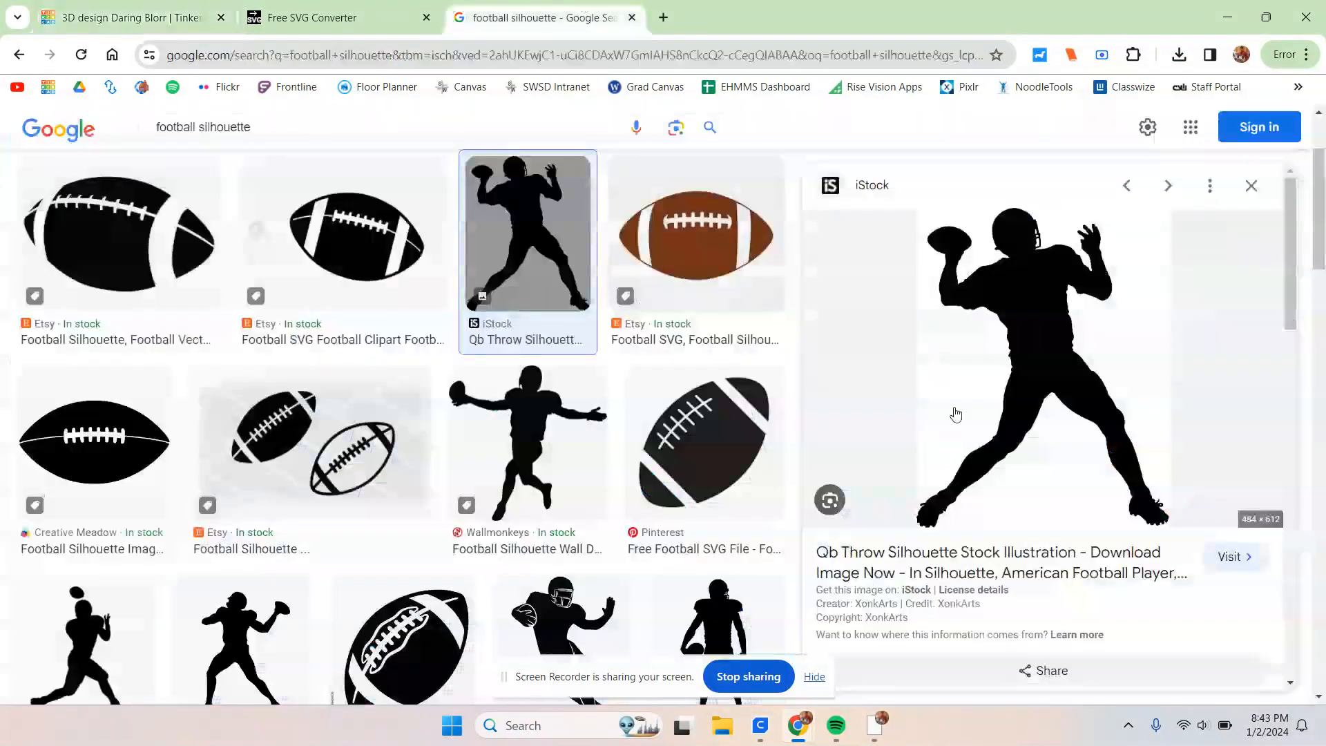
click(331, 7)
click(193, 7)
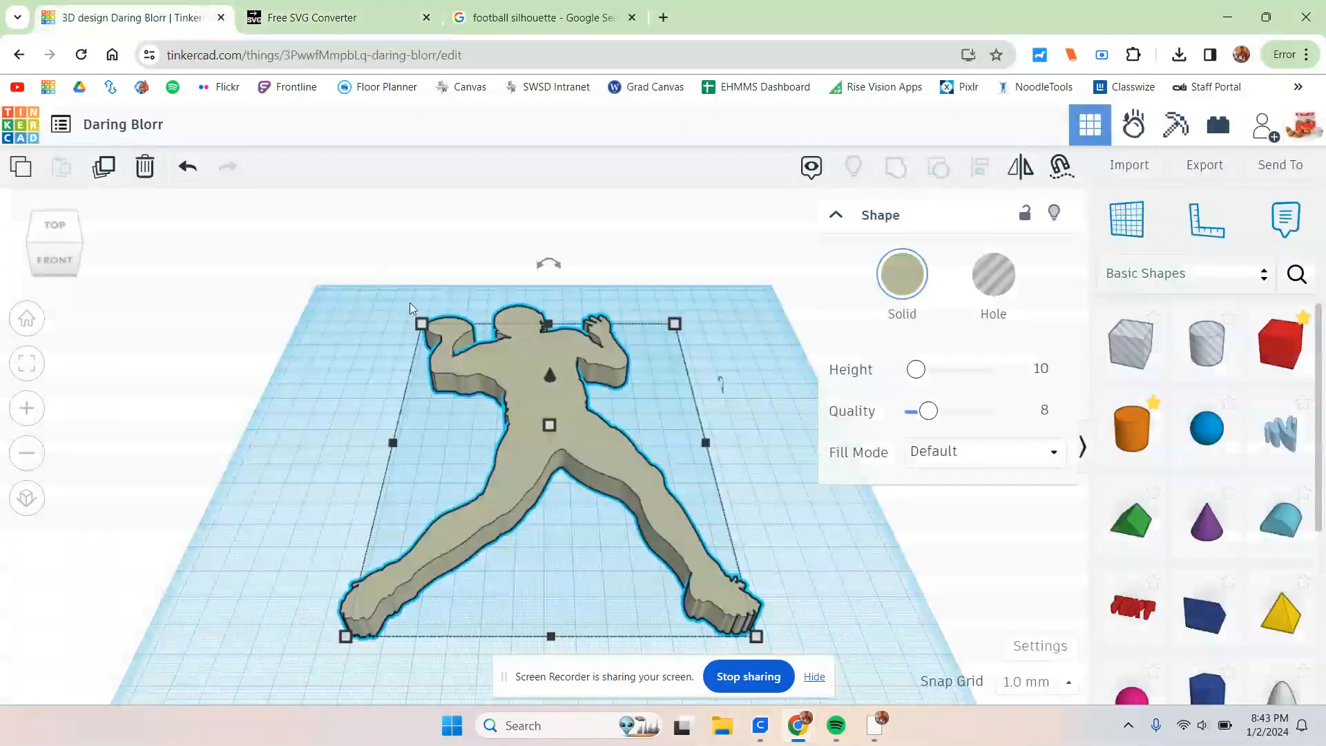
- Change the football player's solid colour to the black preset and deselect the shape
click(903, 280)
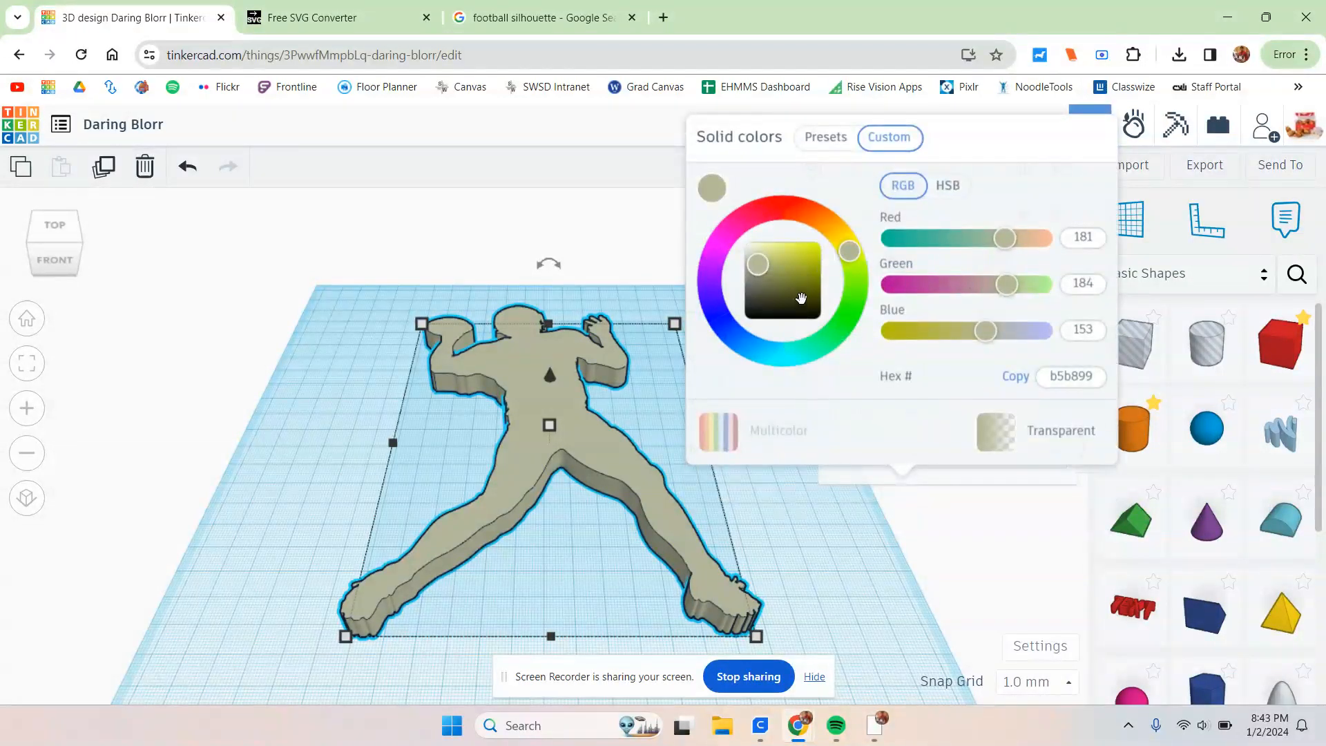
click(822, 141)
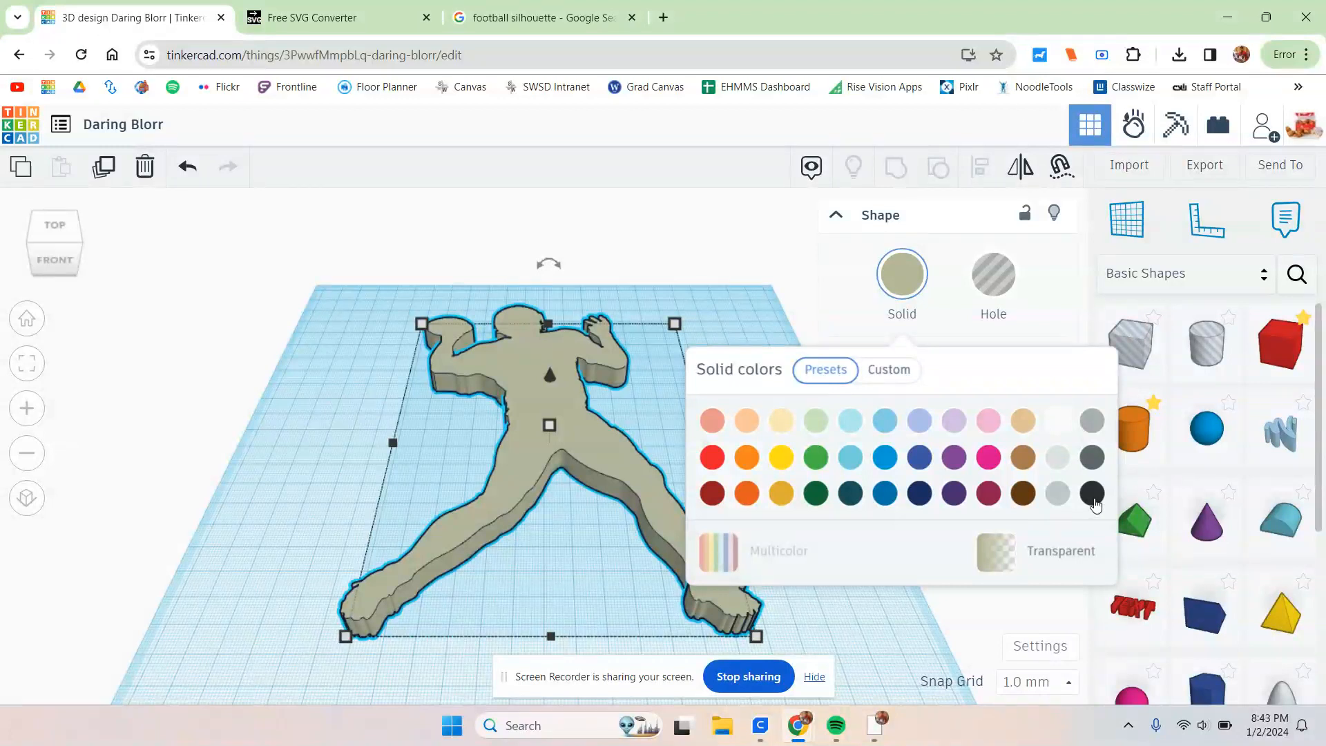
click(1094, 504)
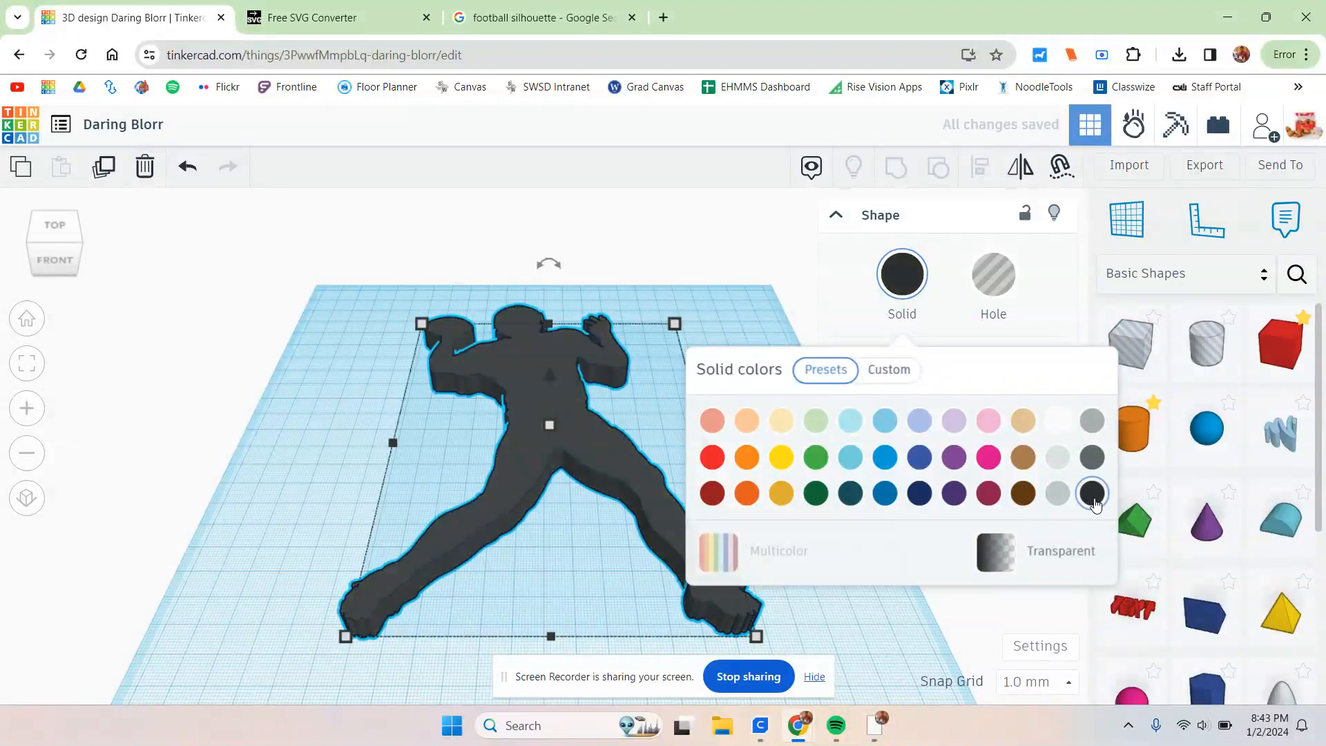
click(697, 243)
click(697, 242)
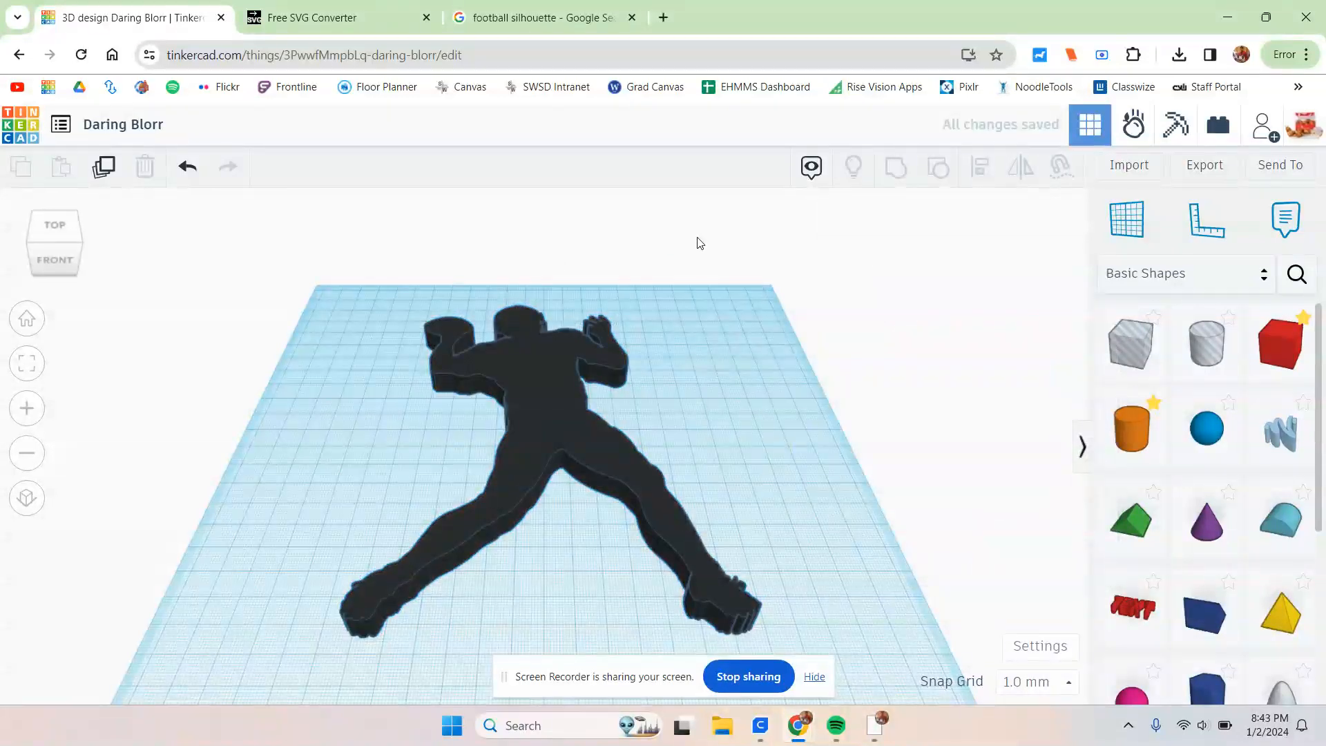